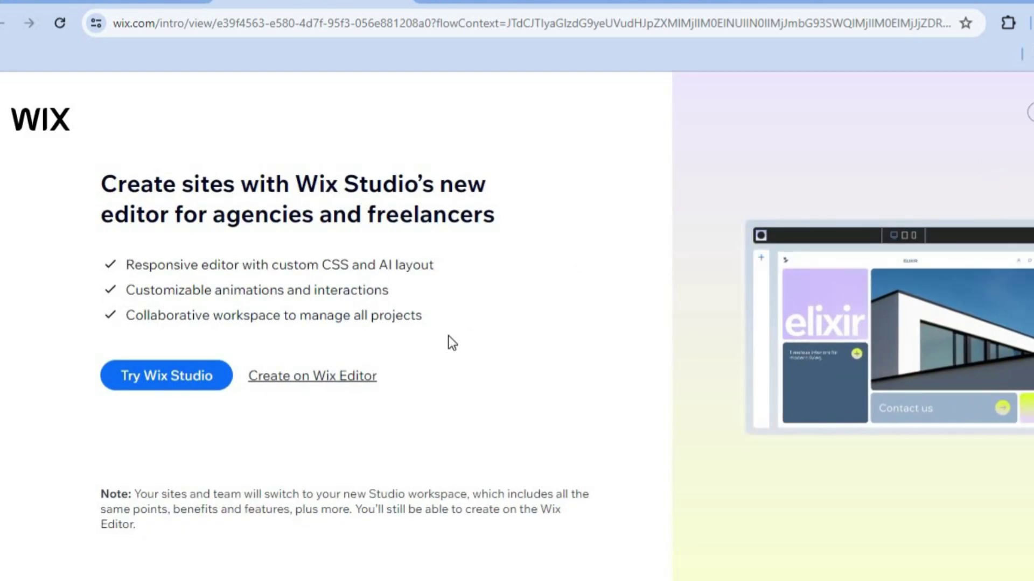
- Start a Wix Editor site without AI, search 'podcast', and choose Podcast as the site type
{"action": "left_click", "coordinate": [333, 378]}
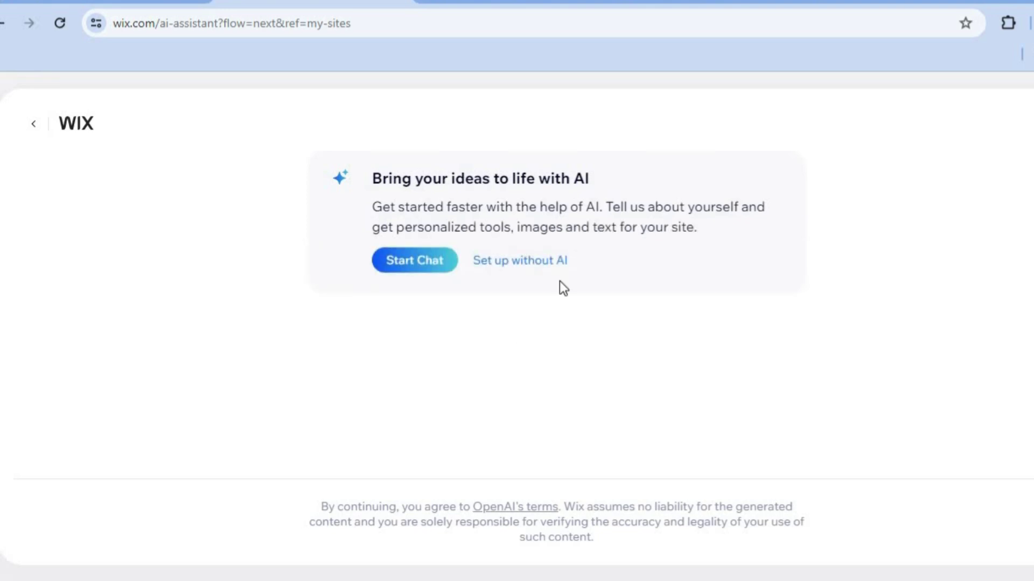
{"action": "left_click", "coordinate": [545, 267]}
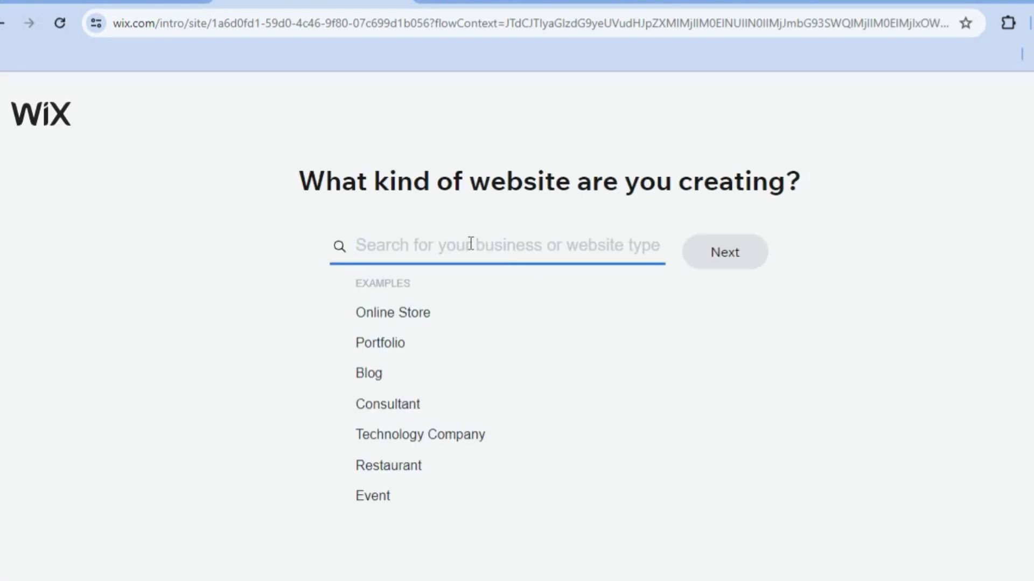
{"action": "type", "text": "po"}
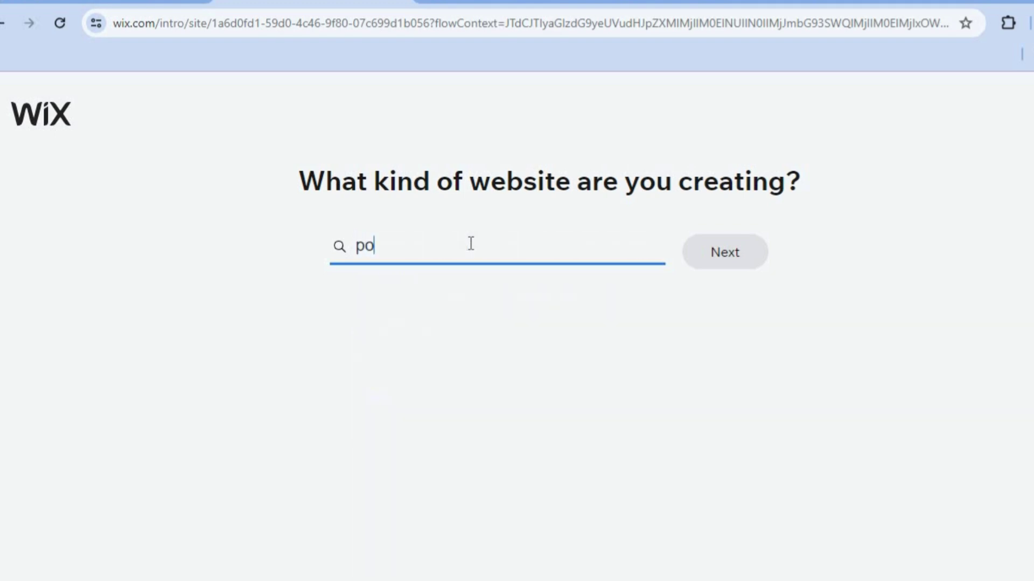
{"action": "type", "text": "dcast"}
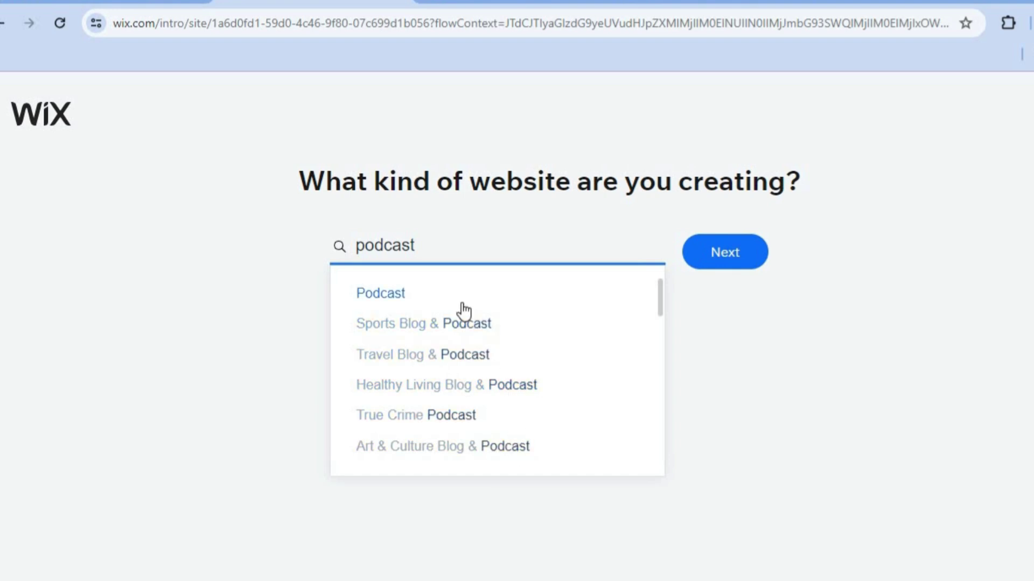
{"action": "left_click", "coordinate": [436, 304]}
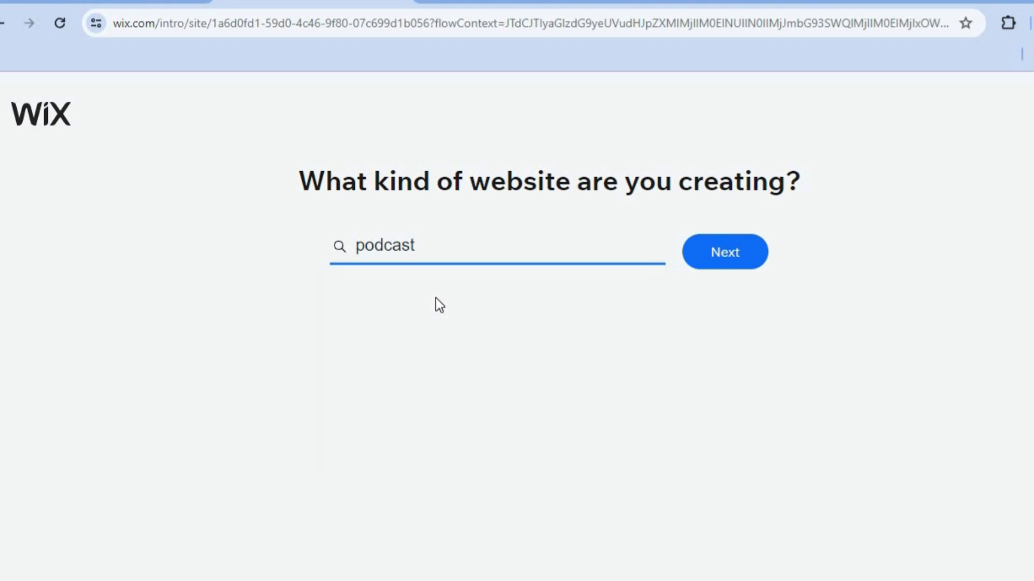
- Continue to the podcast templates, browse the results, and open the Food Blog & Podcast template for editing
{"action": "left_click", "coordinate": [740, 257]}
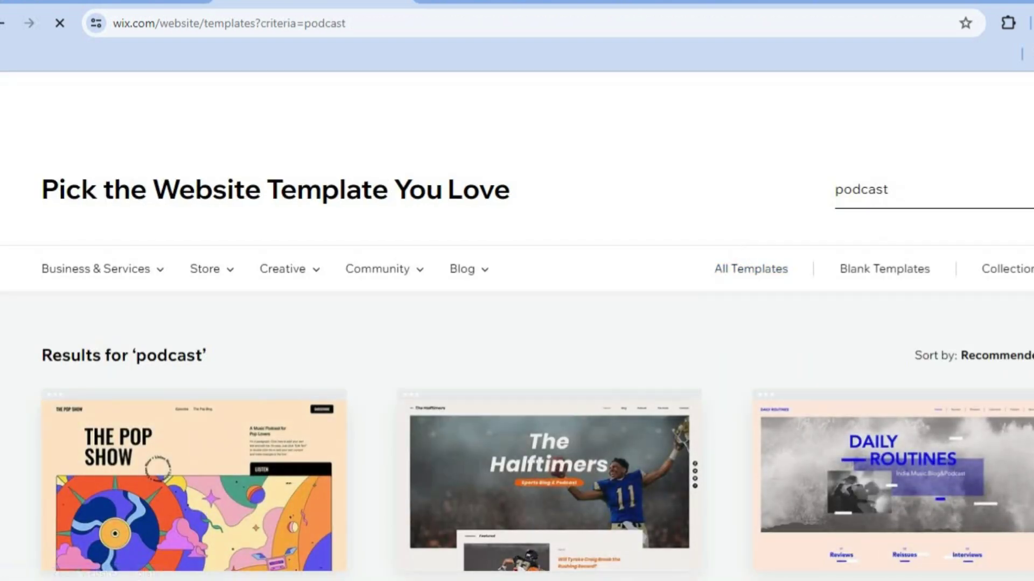
{"action": "scroll", "coordinate": [938, 567], "scroll_direction": "down", "scroll_amount": 2}
{"action": "scroll", "coordinate": [517, 323], "scroll_direction": "down", "scroll_amount": 1}
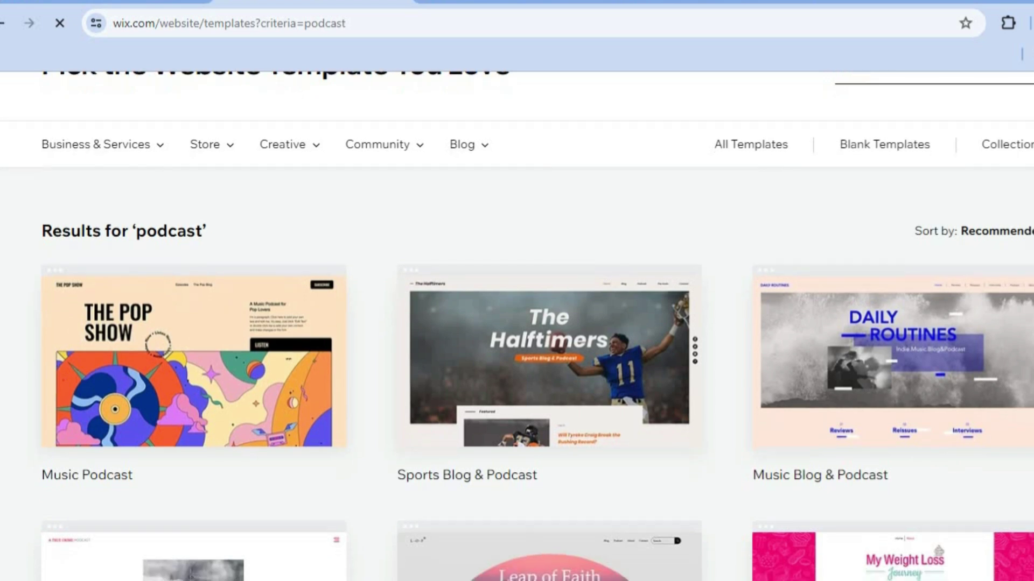
{"action": "scroll", "coordinate": [517, 323], "scroll_direction": "down", "scroll_amount": 5}
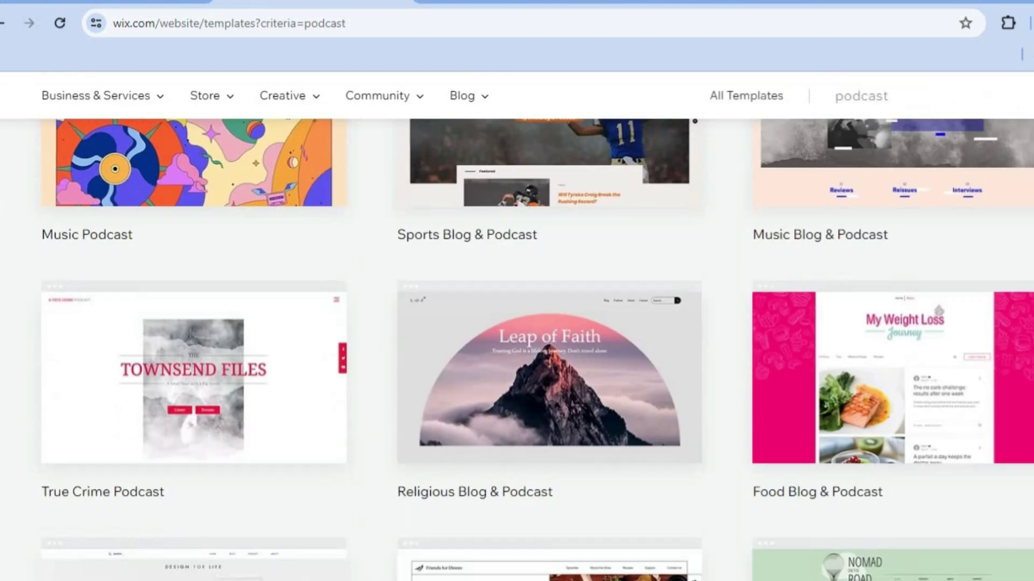
{"action": "scroll", "coordinate": [517, 323], "scroll_direction": "down", "scroll_amount": 5}
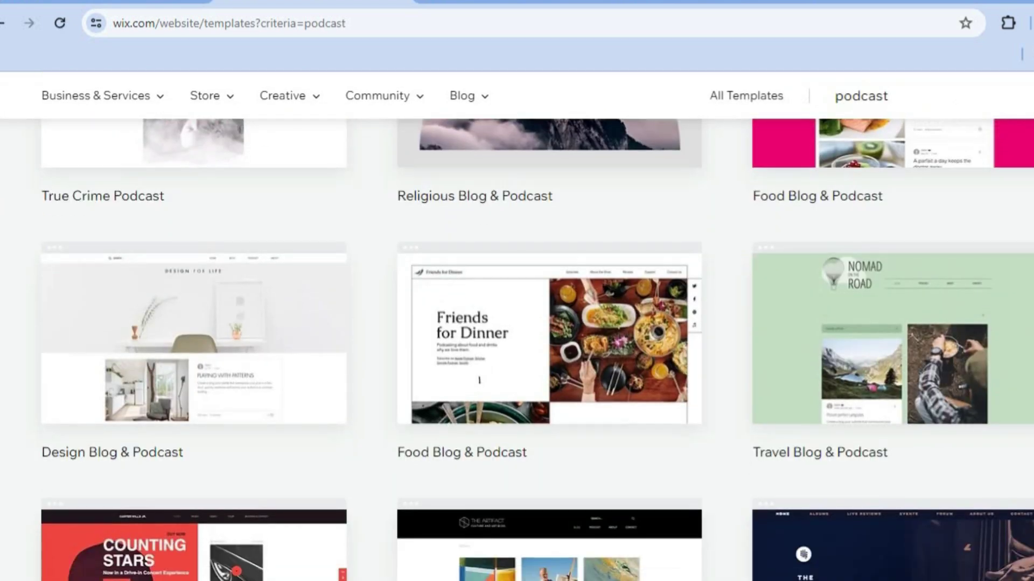
{"action": "scroll", "coordinate": [517, 323], "scroll_direction": "down", "scroll_amount": 5}
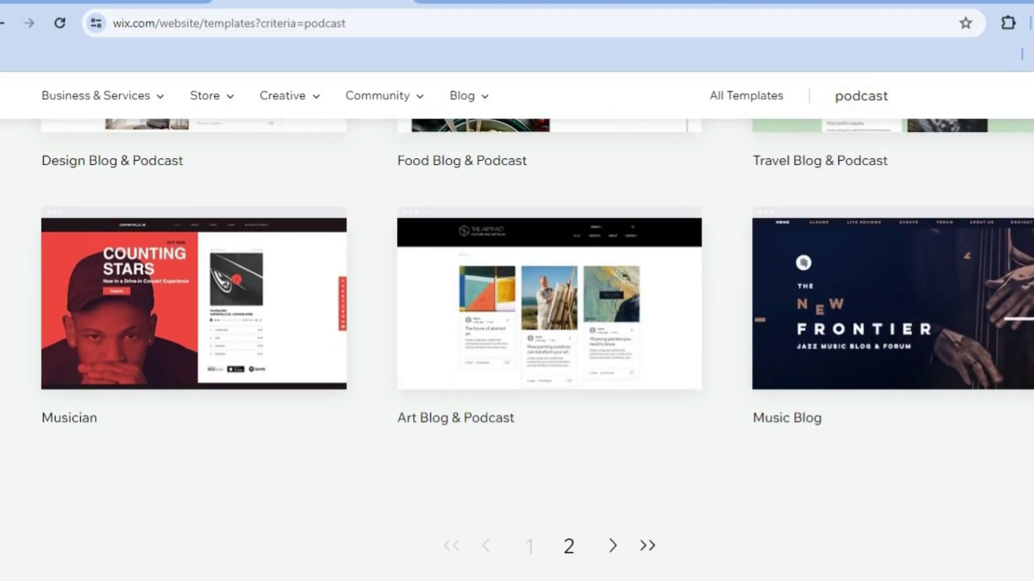
{"action": "scroll", "coordinate": [517, 323], "scroll_direction": "up", "scroll_amount": 1}
{"action": "scroll", "coordinate": [517, 323], "scroll_direction": "up", "scroll_amount": 8}
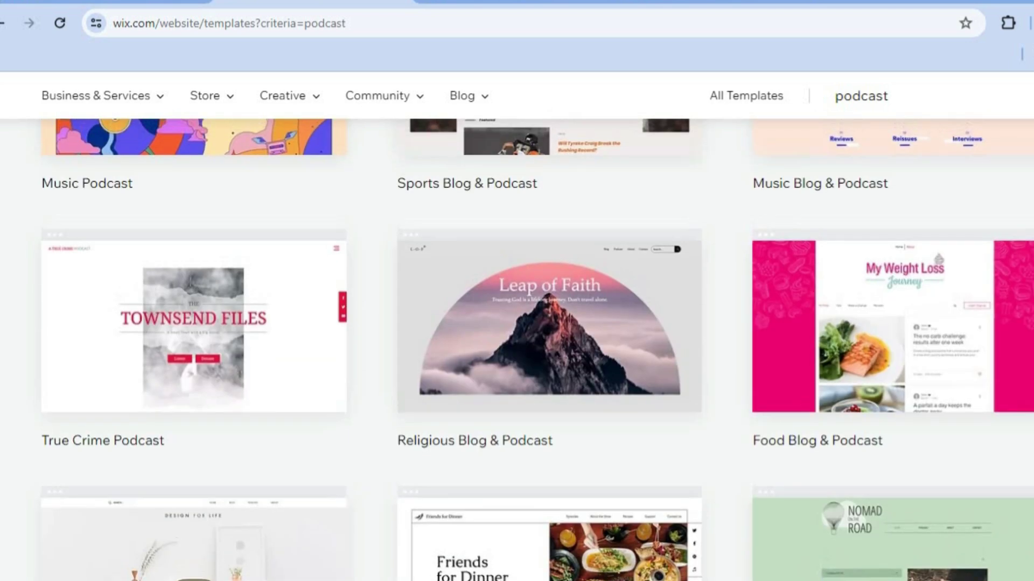
{"action": "scroll", "coordinate": [889, 311], "scroll_direction": "up", "scroll_amount": 2}
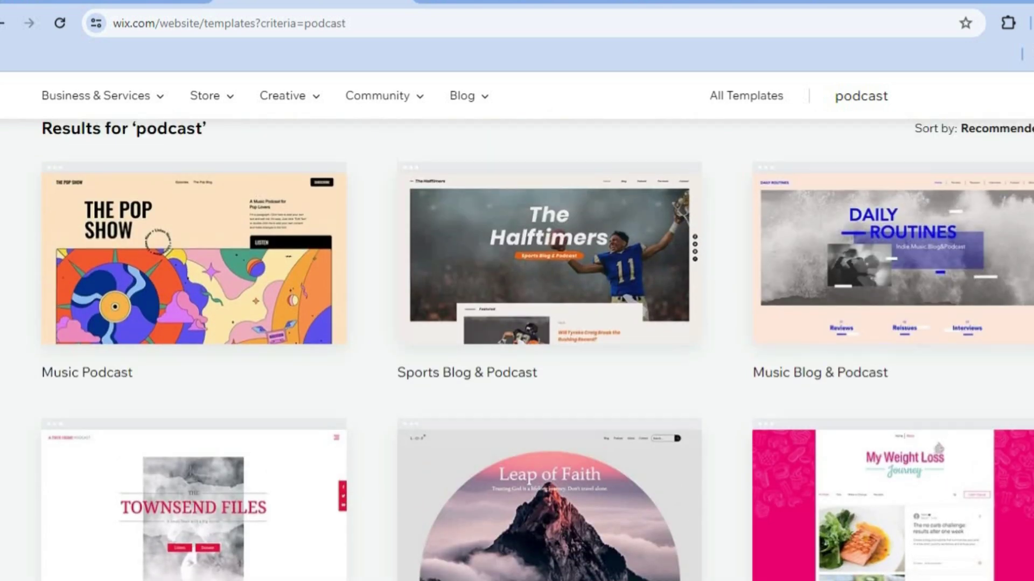
{"action": "scroll", "coordinate": [889, 311], "scroll_direction": "down", "scroll_amount": 5}
{"action": "mouse_move", "coordinate": [889, 311]}
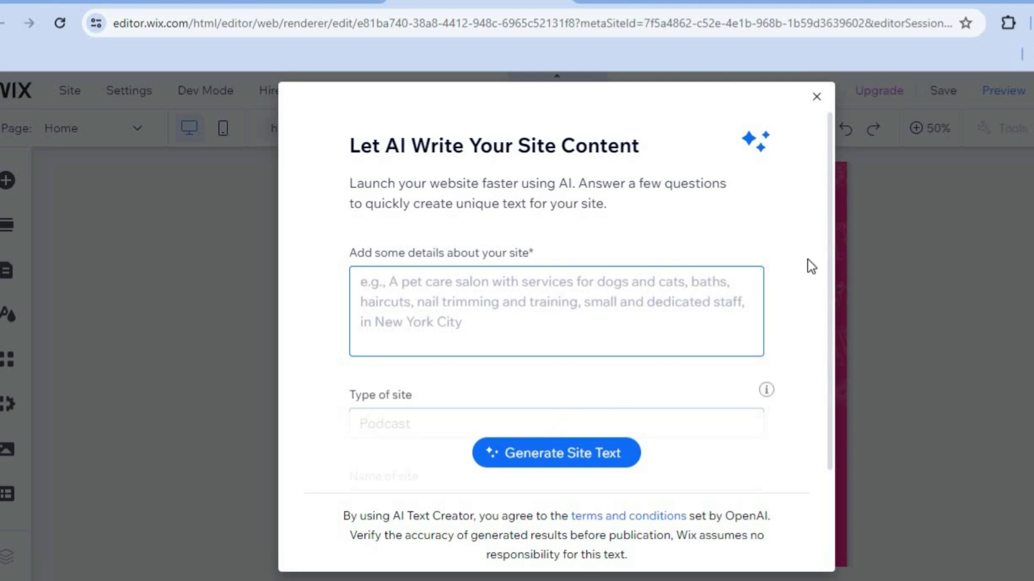
- Close the 'Let AI Write Your Site Content' dialog to reveal the My Weight Loss Journey home page
{"action": "left_click", "coordinate": [816, 98]}
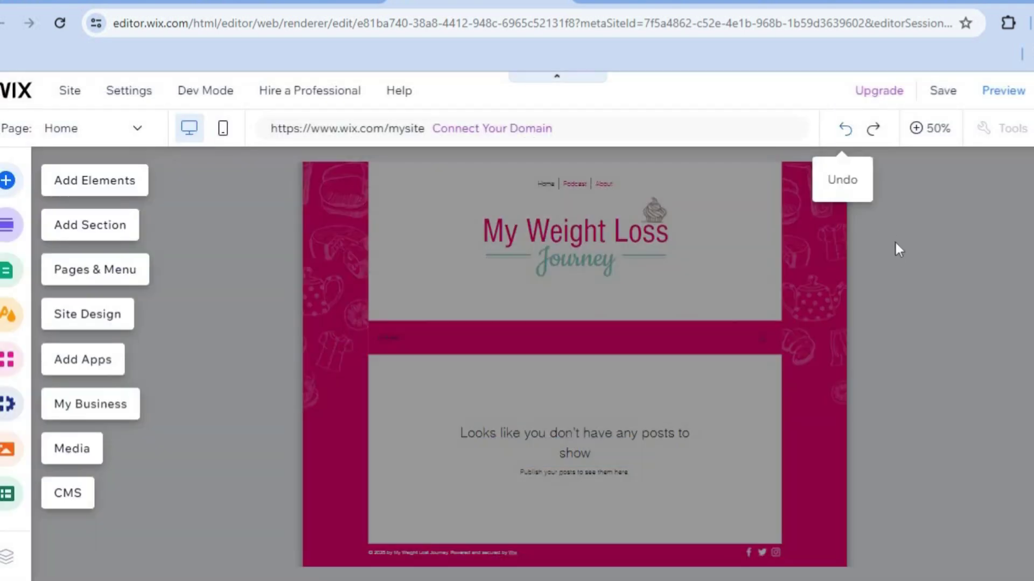
- Zoom the canvas from 50% to 100% and scroll over the My Weight Loss Journey header
{"action": "left_click", "coordinate": [925, 130]}
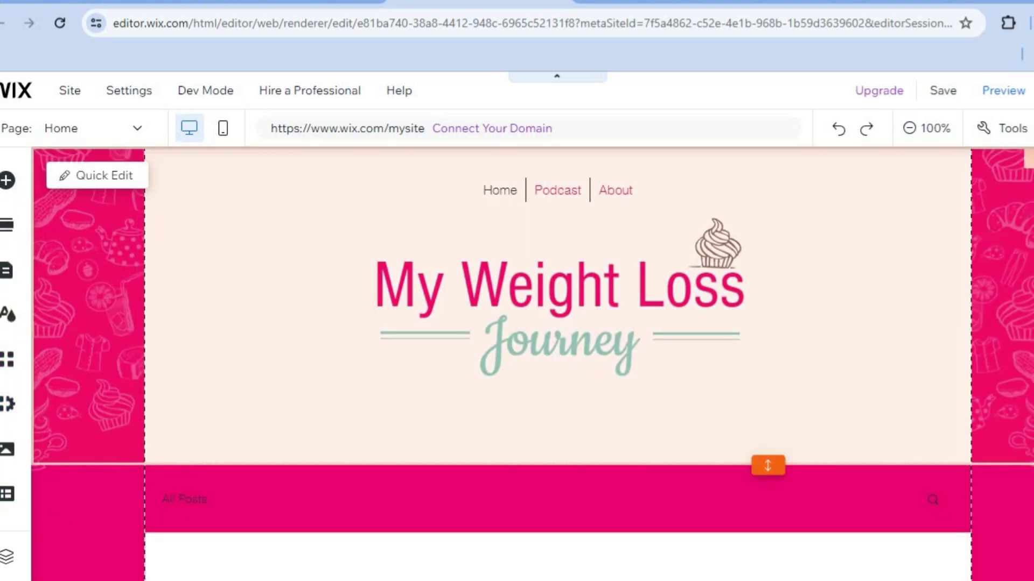
{"action": "scroll", "coordinate": [532, 363], "scroll_direction": "down", "scroll_amount": 5}
{"action": "scroll", "coordinate": [532, 363], "scroll_direction": "up", "scroll_amount": 5}
- Use Quick Edit to change the header title from My Weight Loss to SIMPLE ANSWERS
{"action": "left_click", "coordinate": [90, 182]}
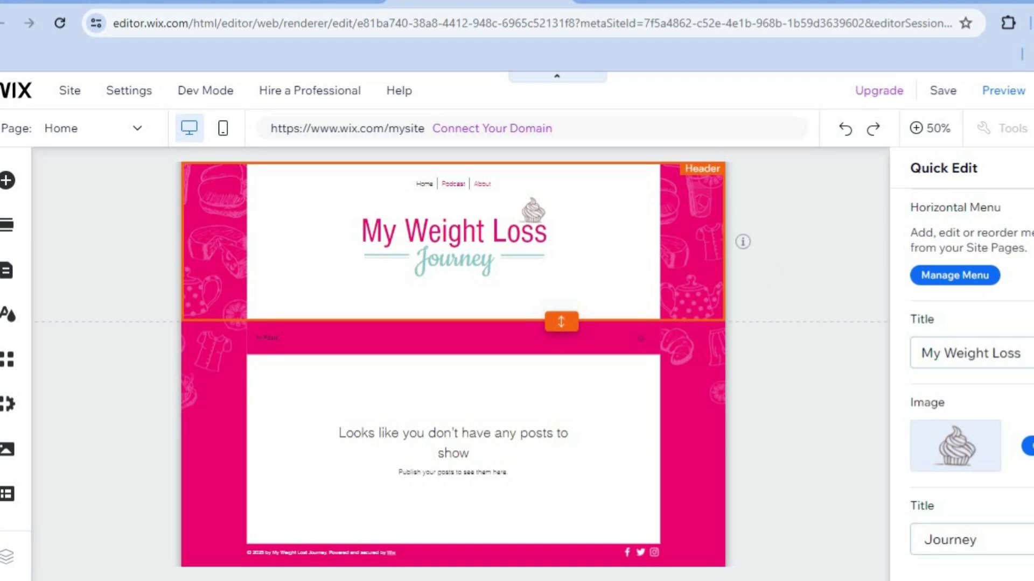
{"action": "scroll", "coordinate": [1015, 344], "scroll_direction": "down", "scroll_amount": 1}
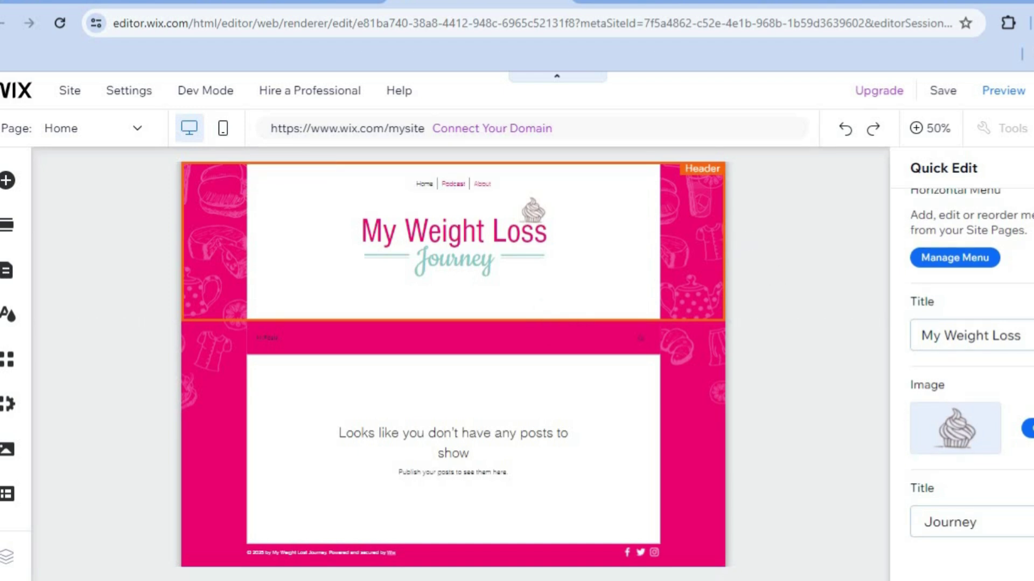
{"action": "left_click", "coordinate": [1015, 345]}
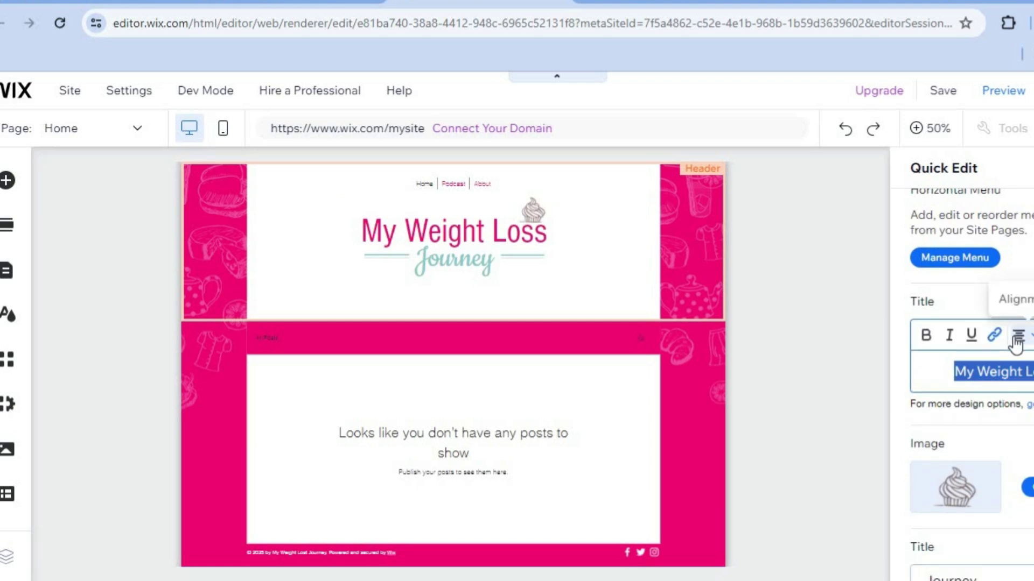
{"action": "type", "text": "SIM"}
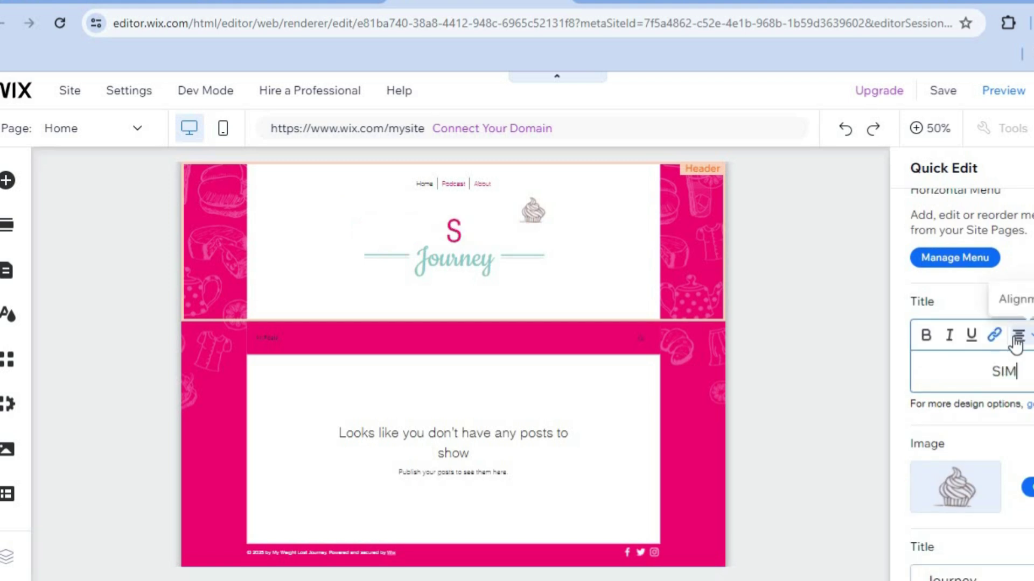
{"action": "type", "text": "PLE AN"}
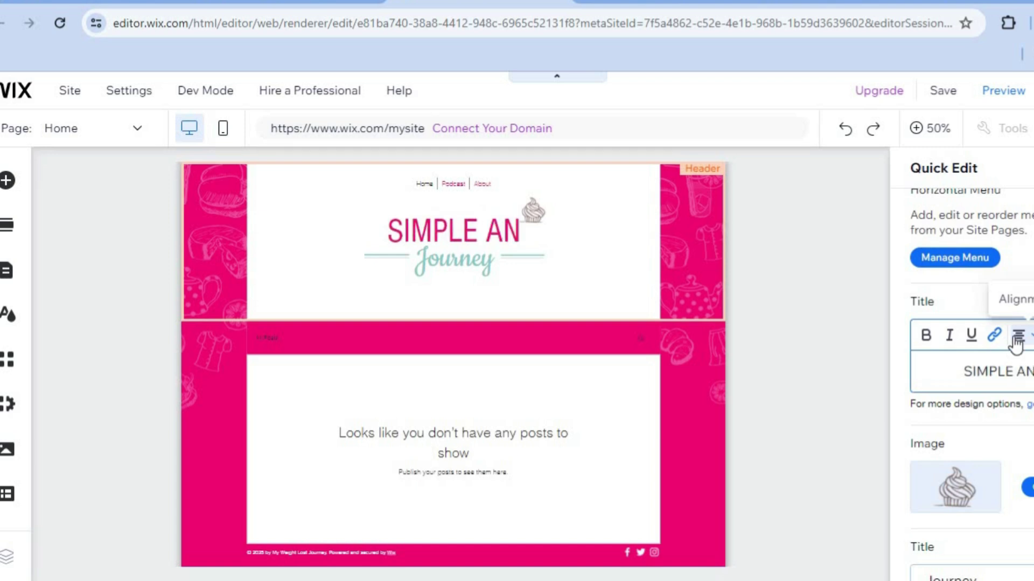
{"action": "type", "text": "SWERS"}
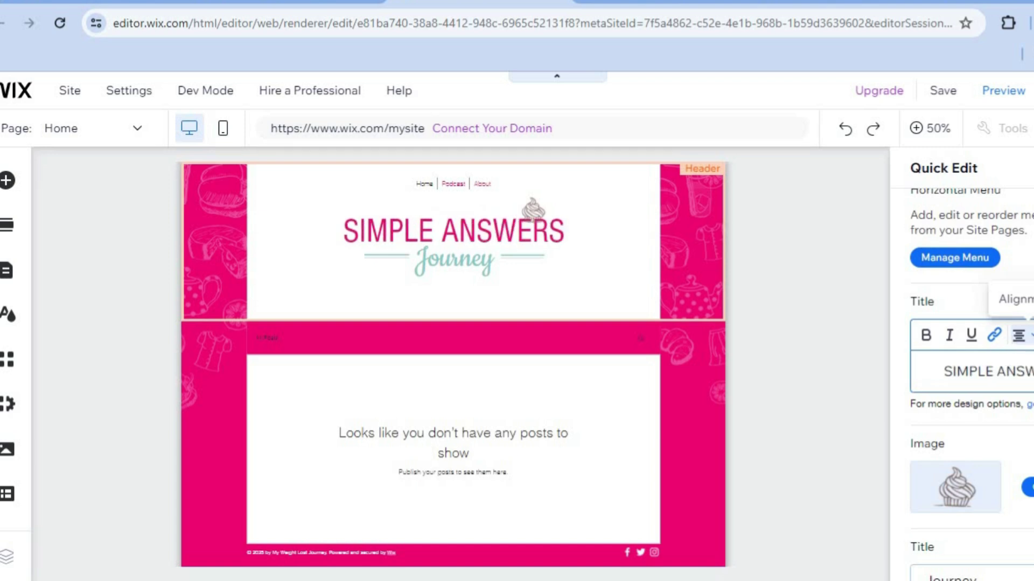
{"action": "scroll", "coordinate": [1020, 349], "scroll_direction": "down", "scroll_amount": 1}
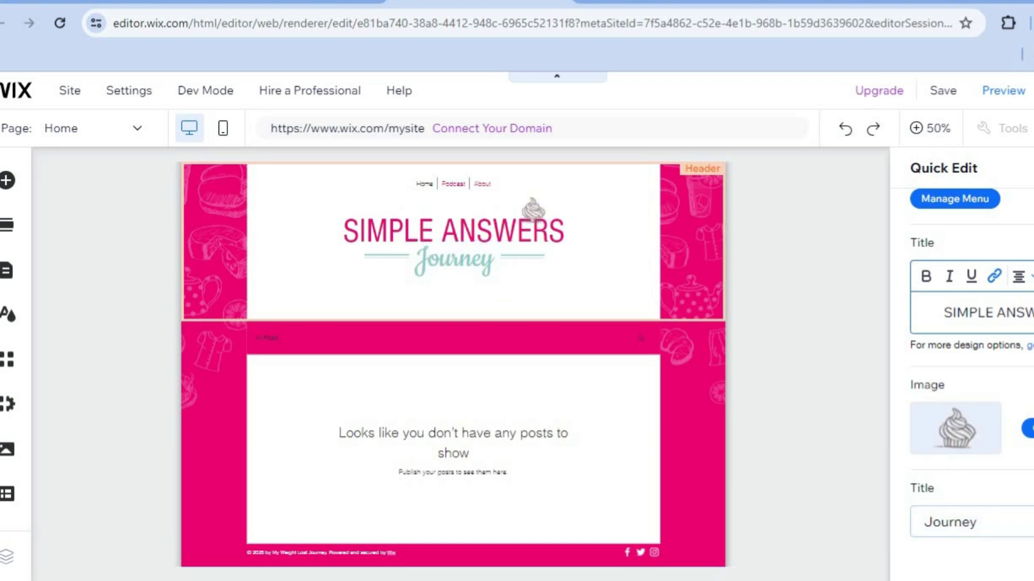
{"action": "scroll", "coordinate": [969, 350], "scroll_direction": "up", "scroll_amount": 1}
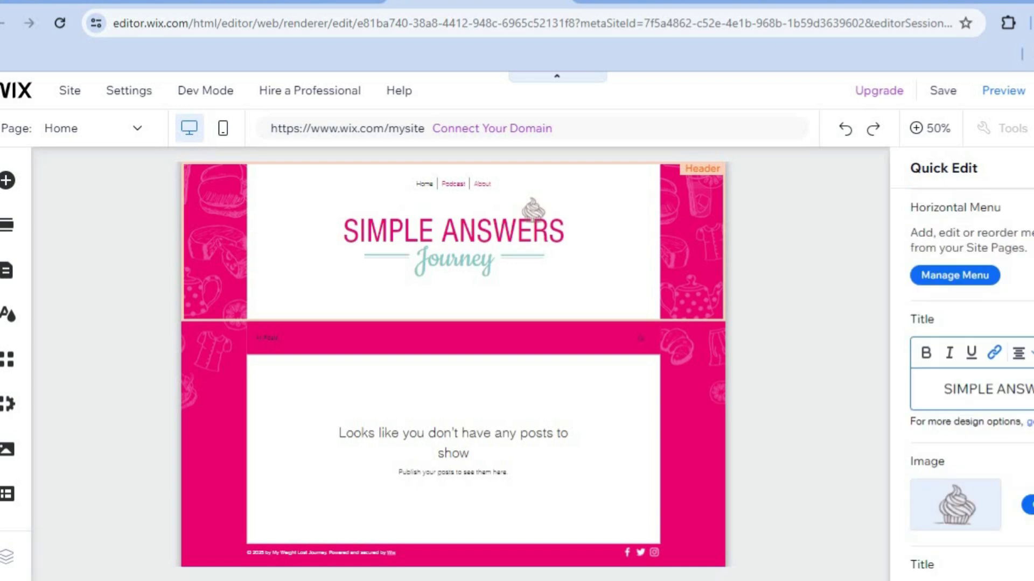
- Return to 100% view and scroll down to the empty Blog Feed section below the header
{"action": "left_click", "coordinate": [757, 232]}
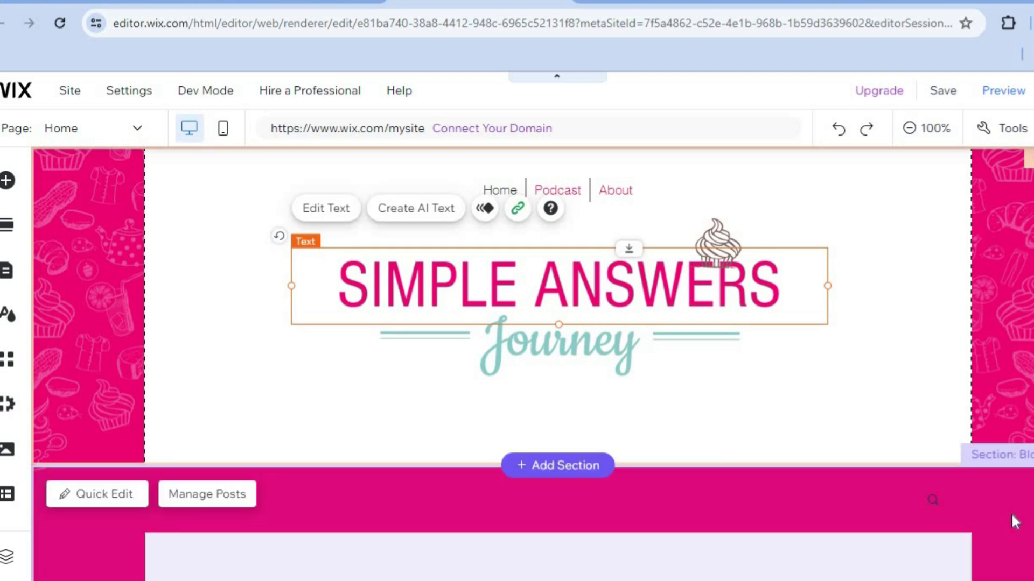
{"action": "scroll", "coordinate": [1010, 513], "scroll_direction": "down", "scroll_amount": 4}
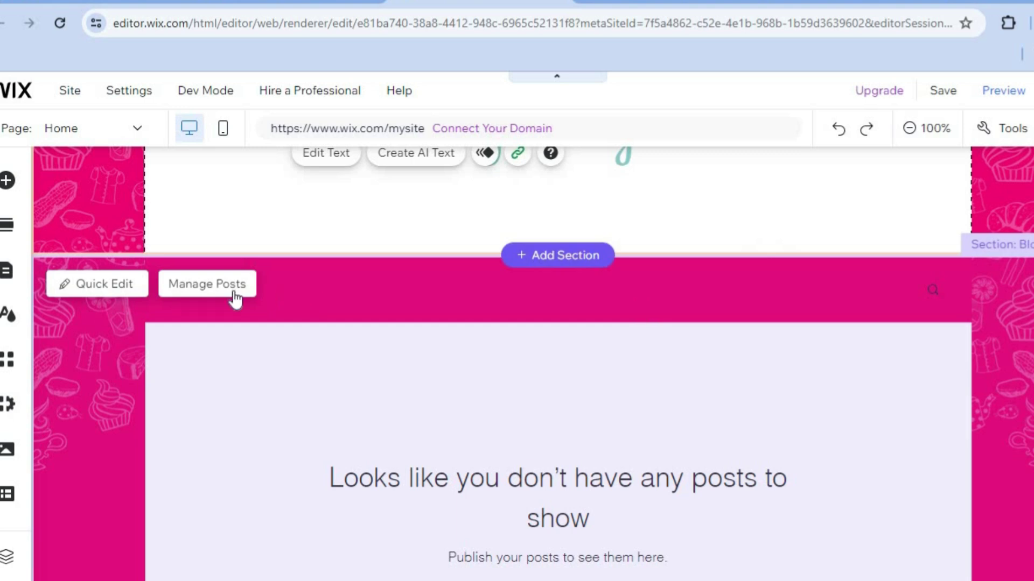
{"action": "left_click", "coordinate": [120, 290]}
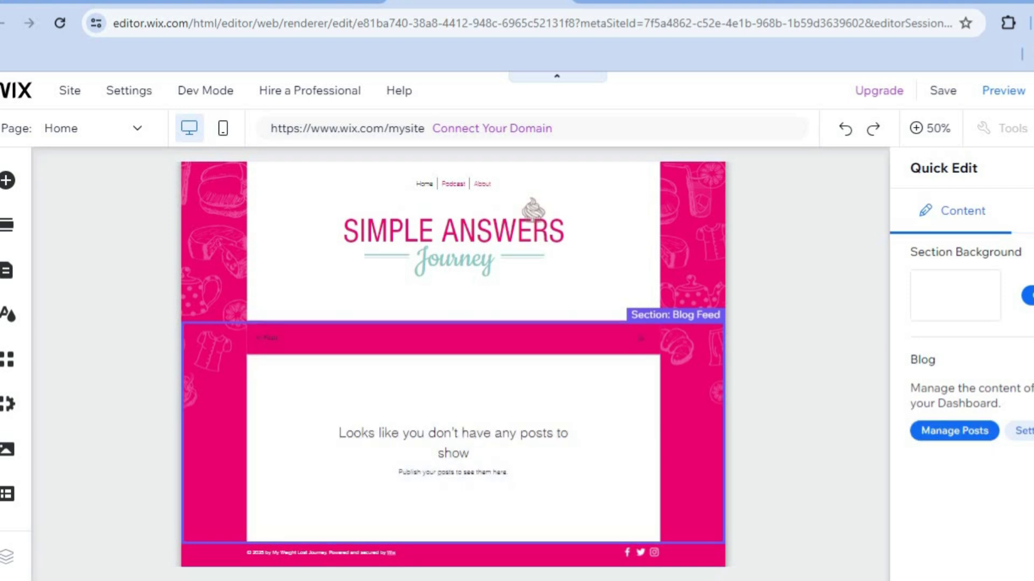
{"action": "left_click", "coordinate": [616, 323]}
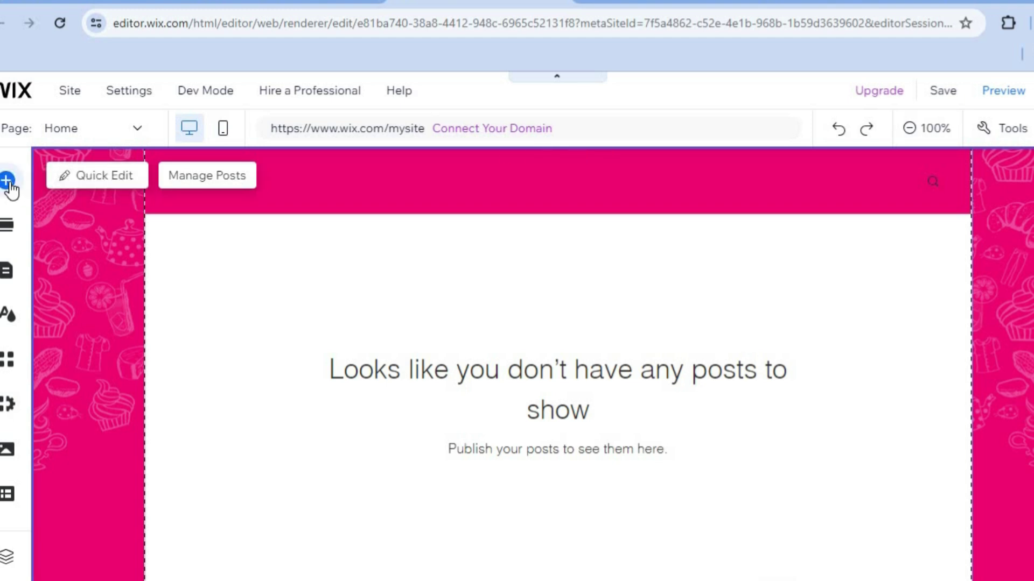
- Browse the Interactive lightbox templates: Welcome, then Subscribe, then Welcome again
{"action": "left_click", "coordinate": [8, 181]}
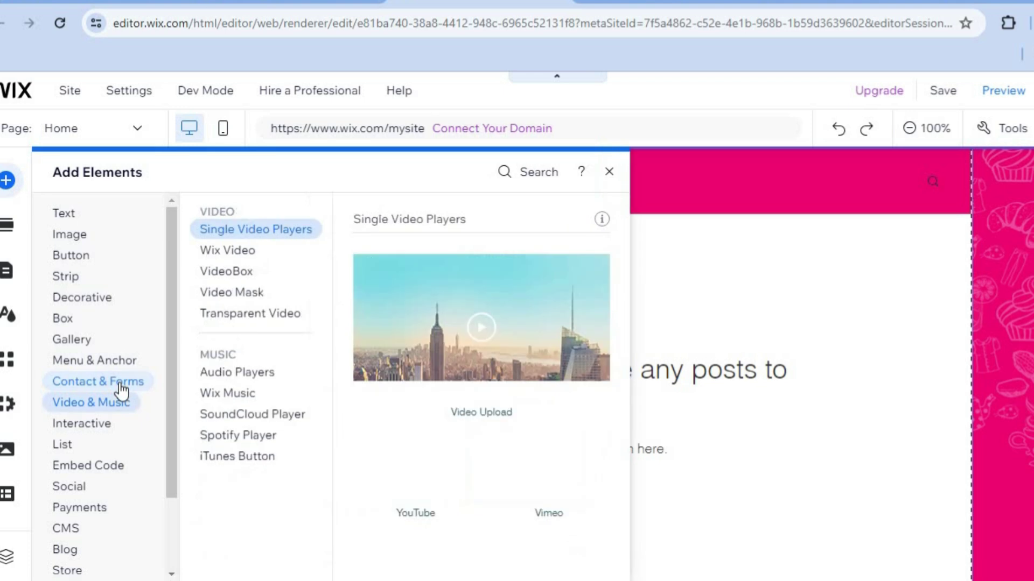
{"action": "mouse_move", "coordinate": [121, 389]}
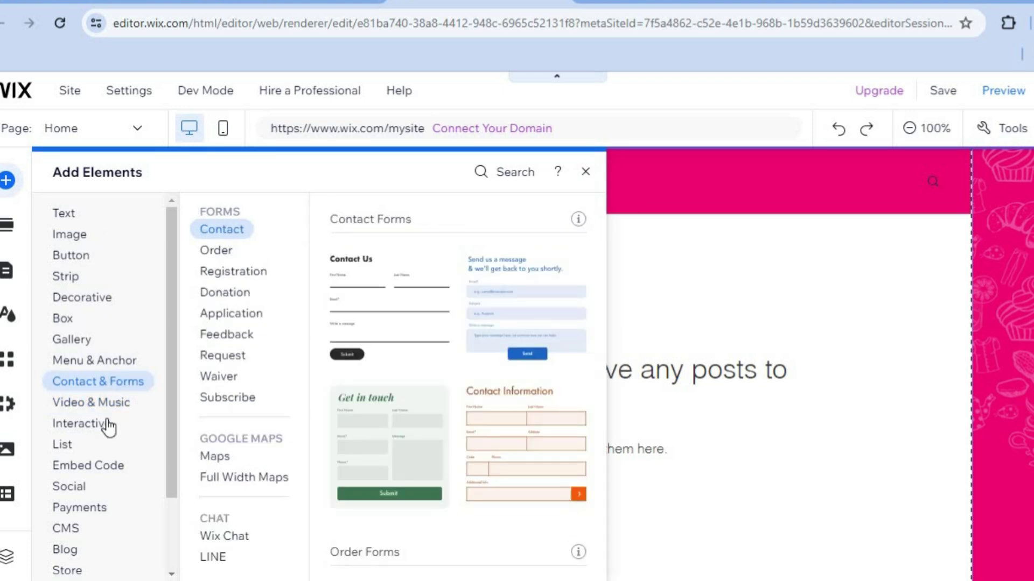
{"action": "mouse_move", "coordinate": [109, 432]}
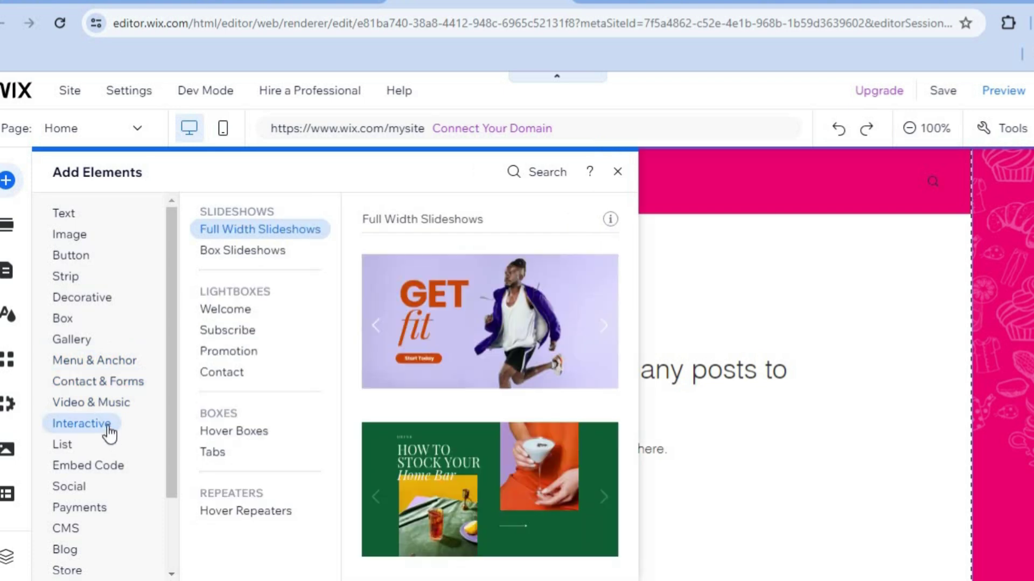
{"action": "left_click", "coordinate": [225, 315]}
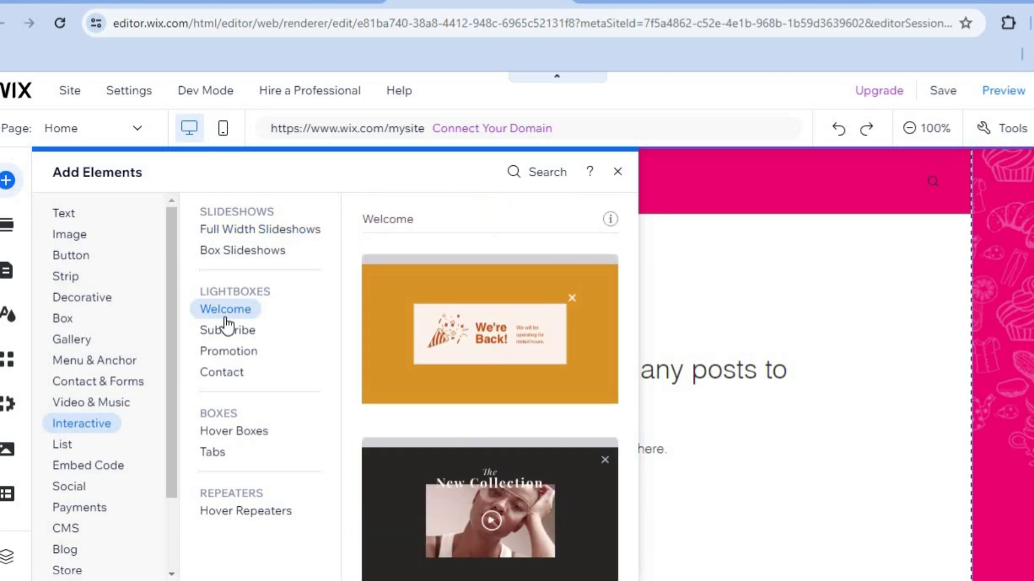
{"action": "left_click", "coordinate": [253, 331]}
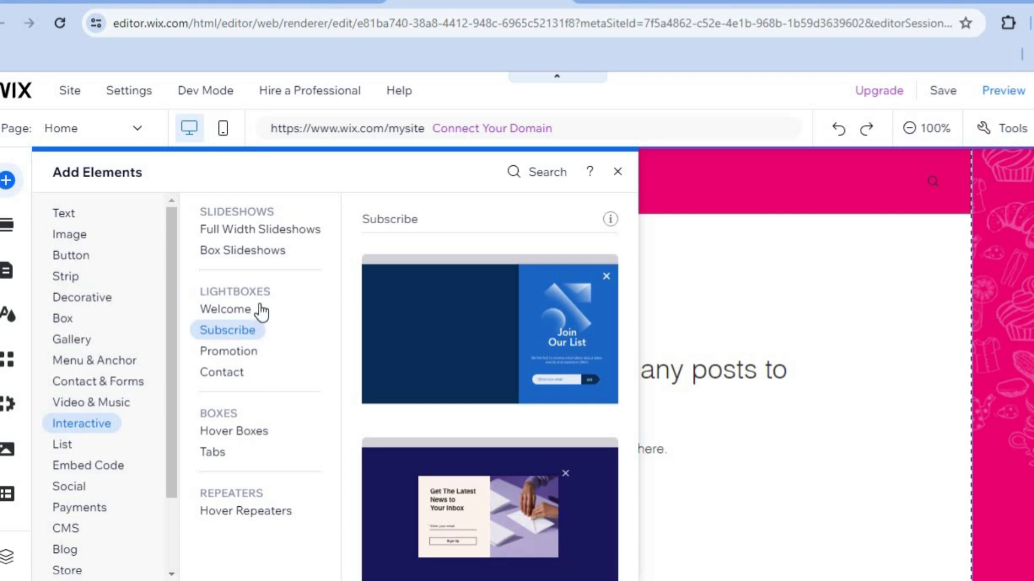
{"action": "left_click", "coordinate": [261, 310]}
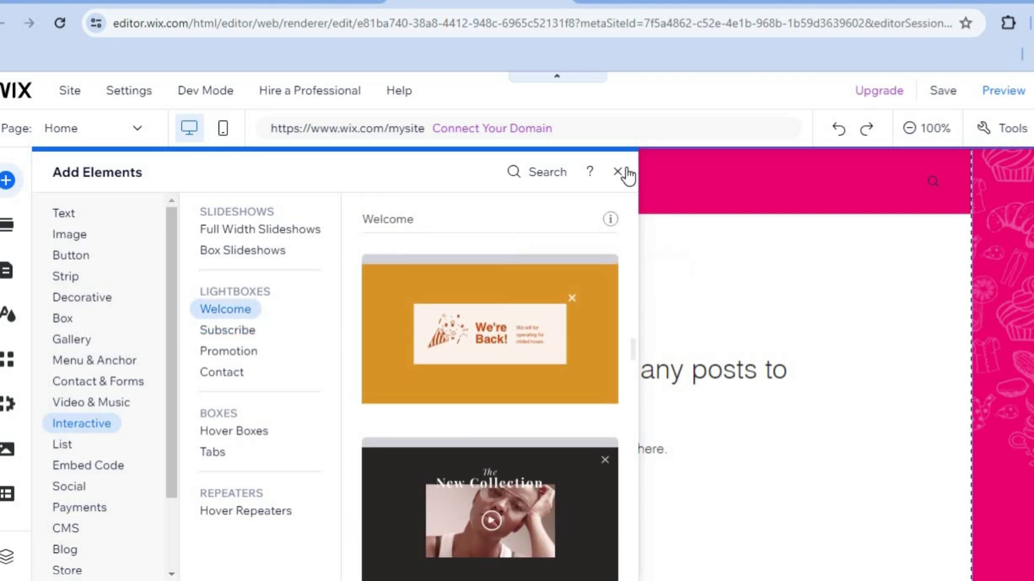
{"action": "left_click", "coordinate": [618, 172]}
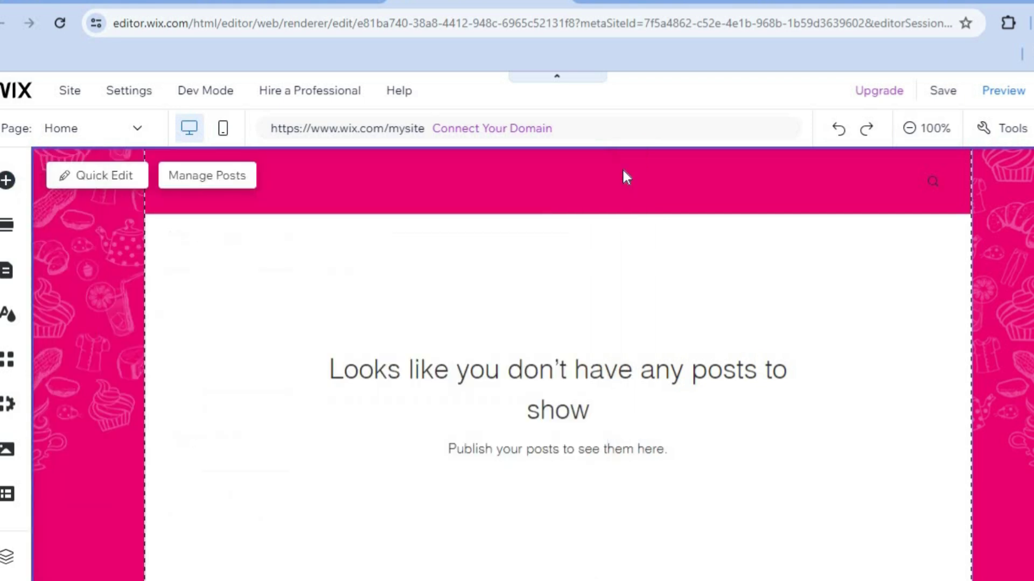
{"action": "left_click", "coordinate": [8, 278]}
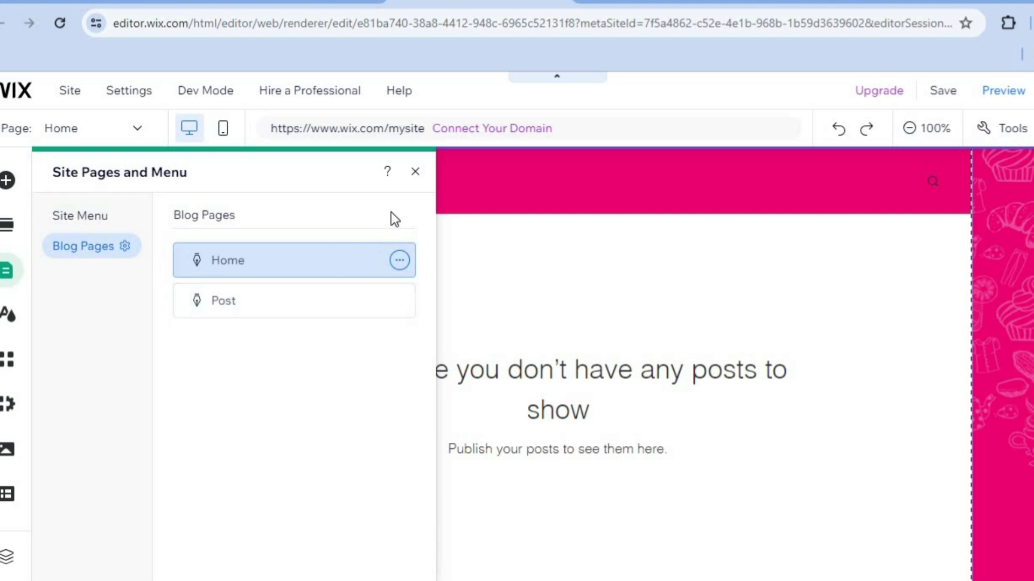
{"action": "left_click", "coordinate": [416, 173]}
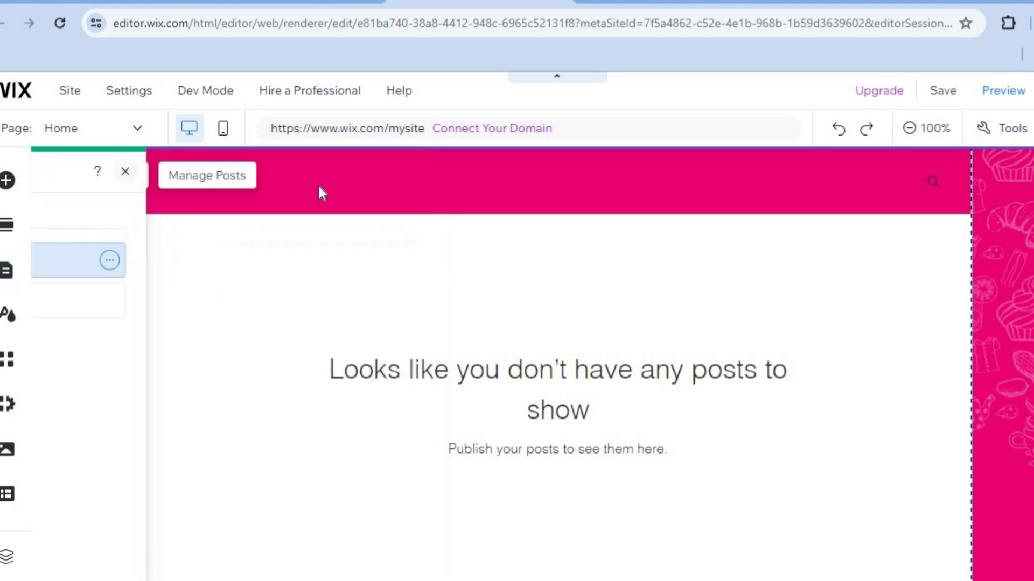
- Save the site on the free wixsite.com domain ending in my-site-5
{"action": "left_click", "coordinate": [71, 92]}
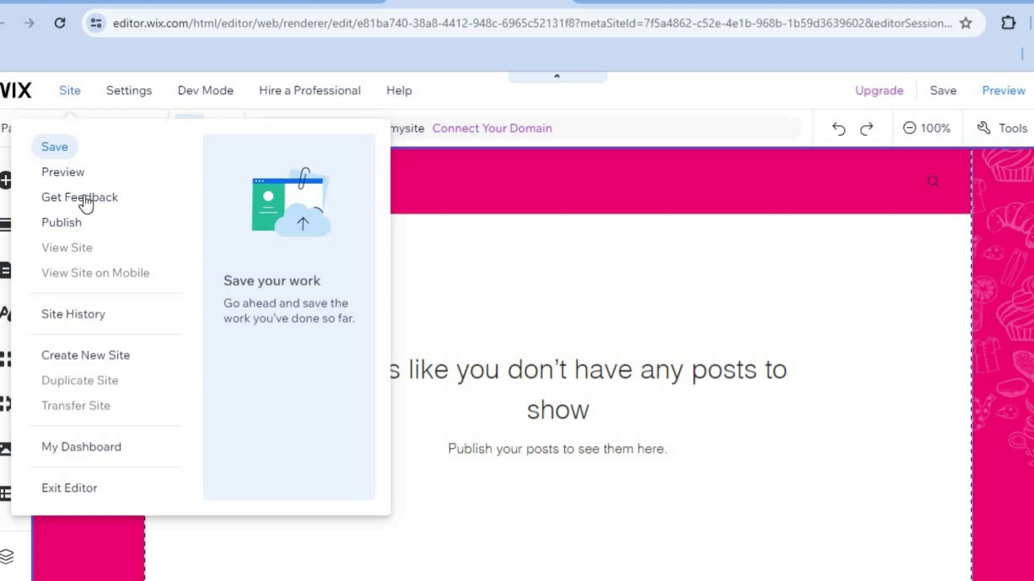
{"action": "left_click", "coordinate": [81, 447]}
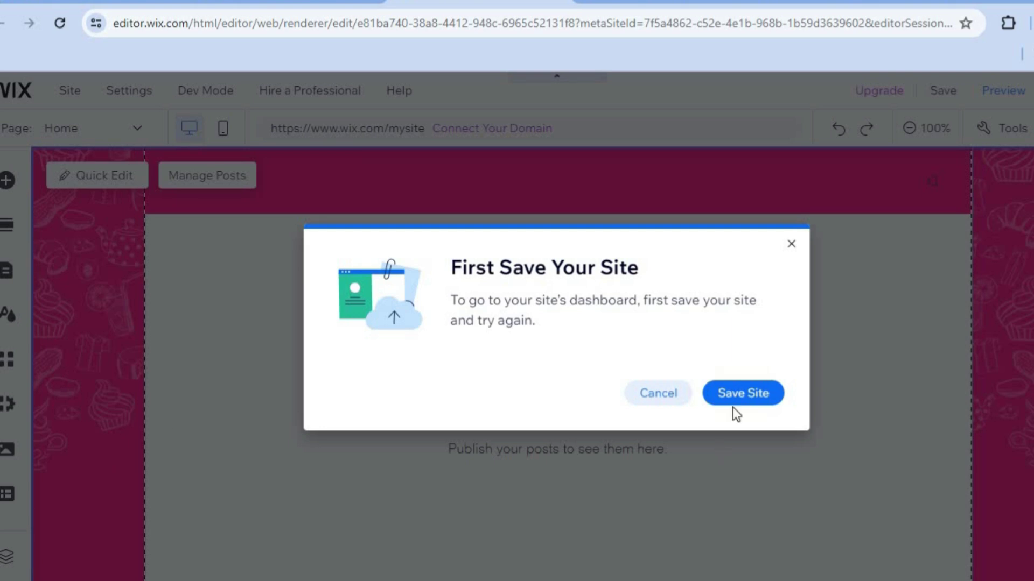
{"action": "left_click", "coordinate": [738, 396]}
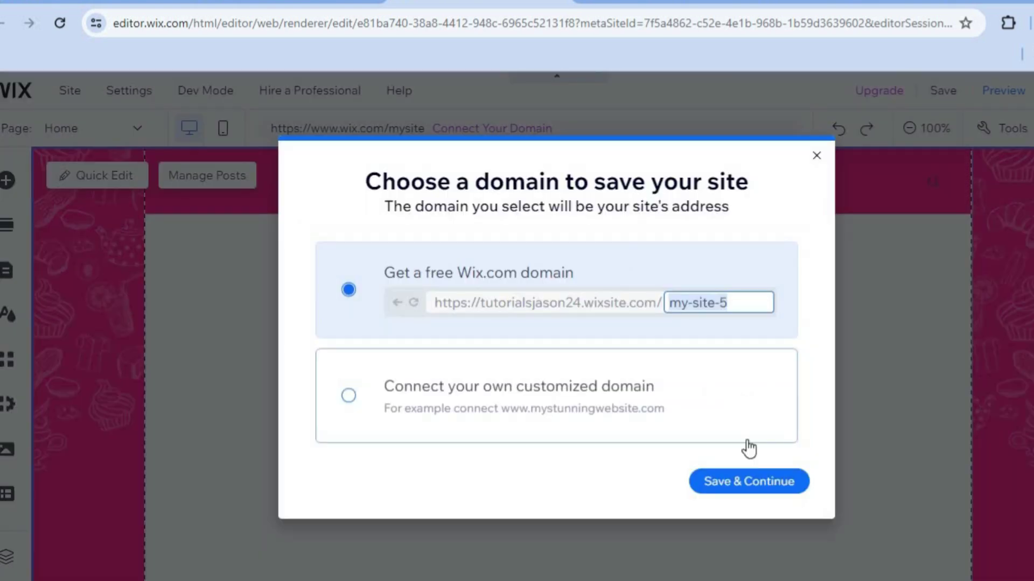
{"action": "left_click", "coordinate": [750, 481]}
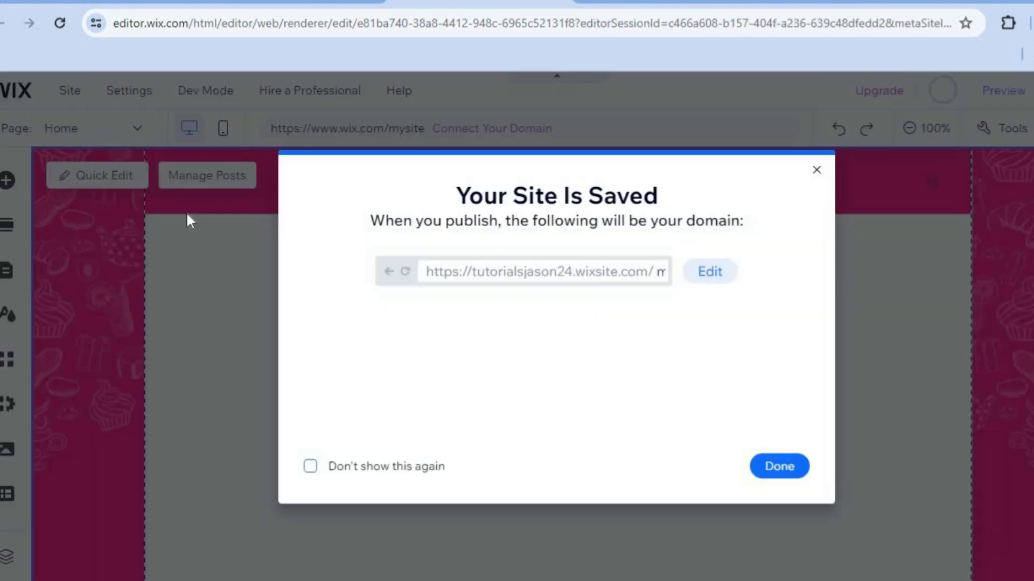
{"action": "left_click", "coordinate": [787, 474]}
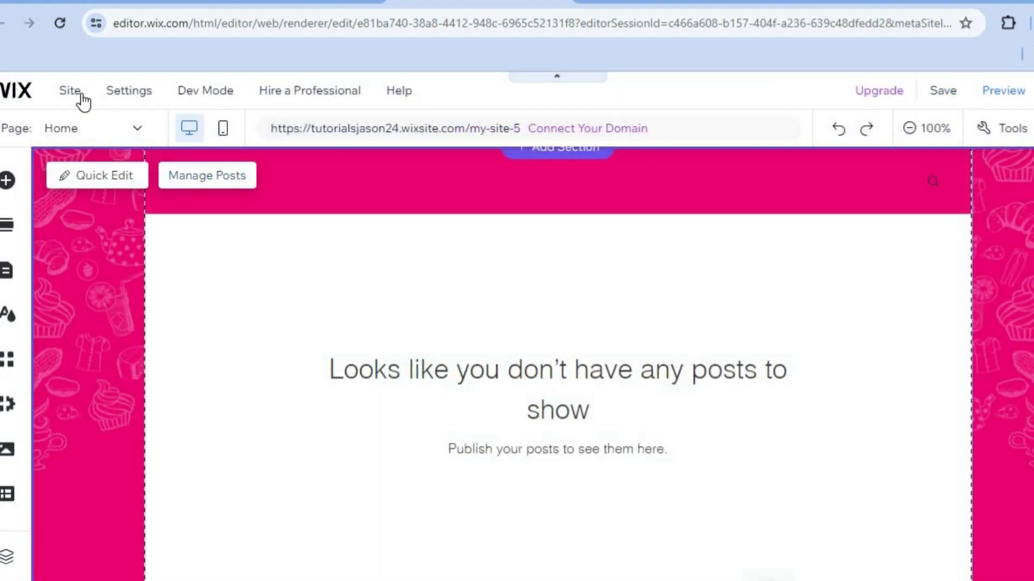
- Scroll the dashboard sidebar and open Apps > Manage Apps to see installed apps
{"action": "mouse_move", "coordinate": [82, 100]}
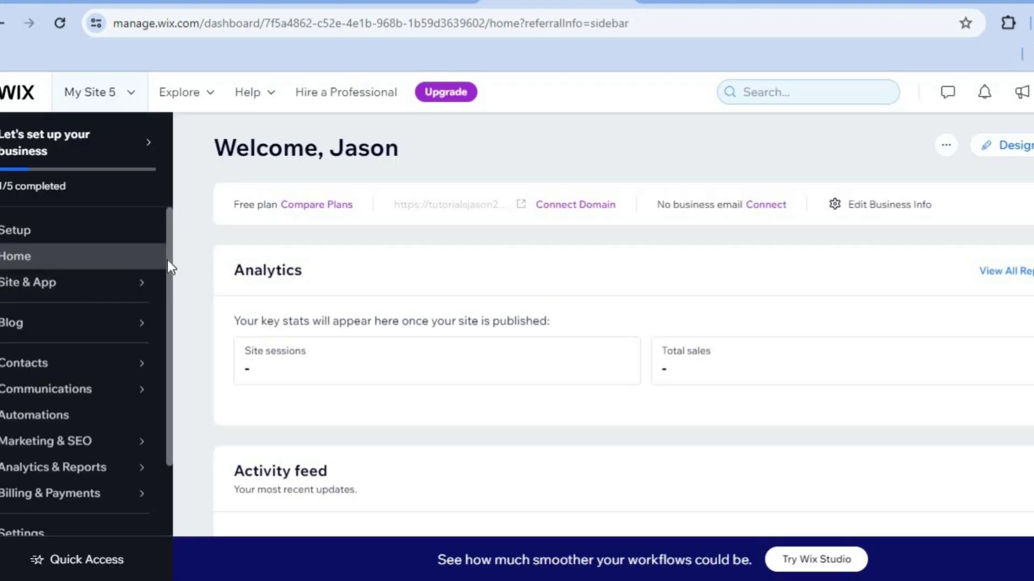
{"action": "scroll", "coordinate": [168, 306], "scroll_direction": "down", "scroll_amount": 2}
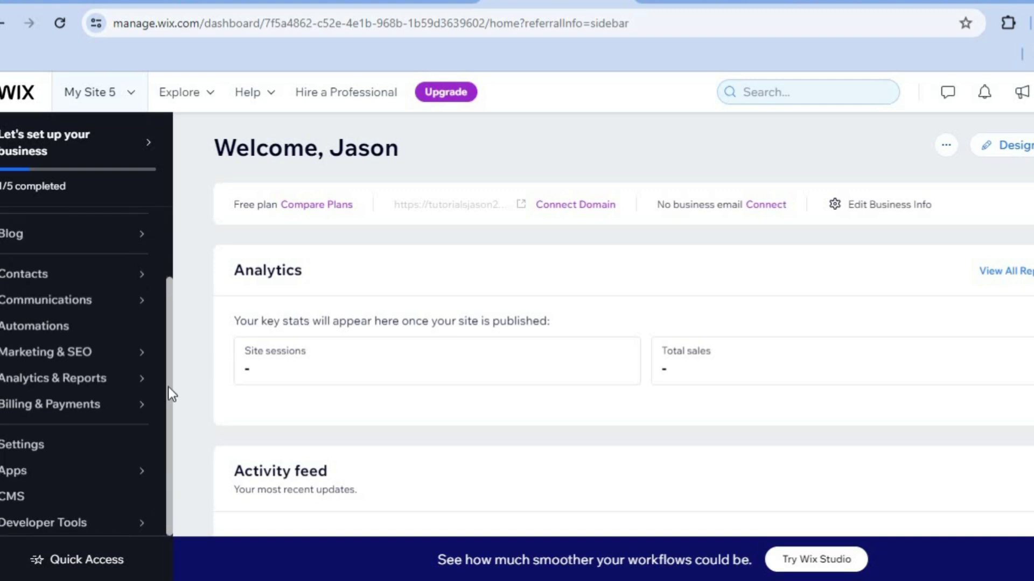
{"action": "mouse_move", "coordinate": [121, 479]}
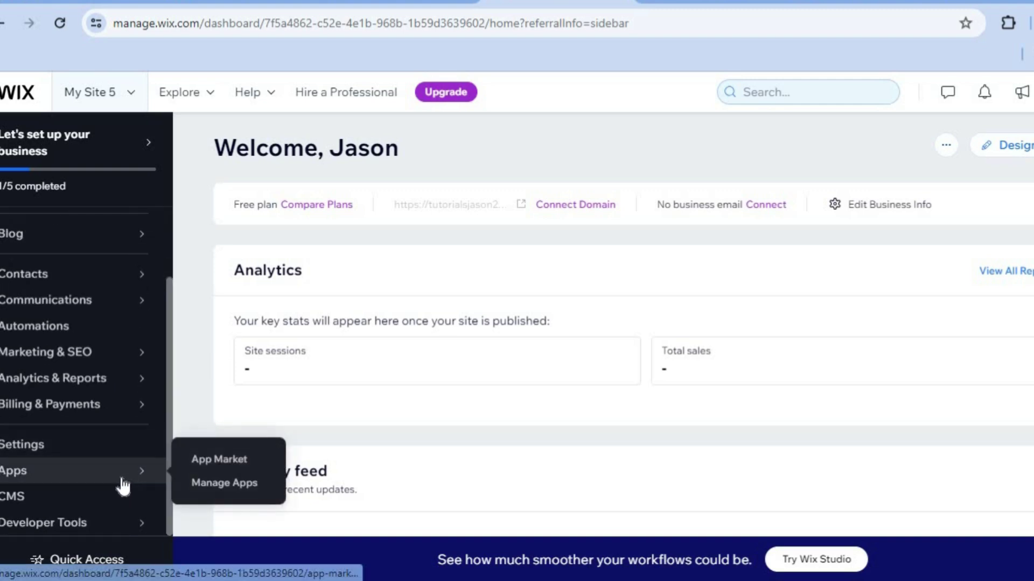
{"action": "left_click", "coordinate": [237, 482]}
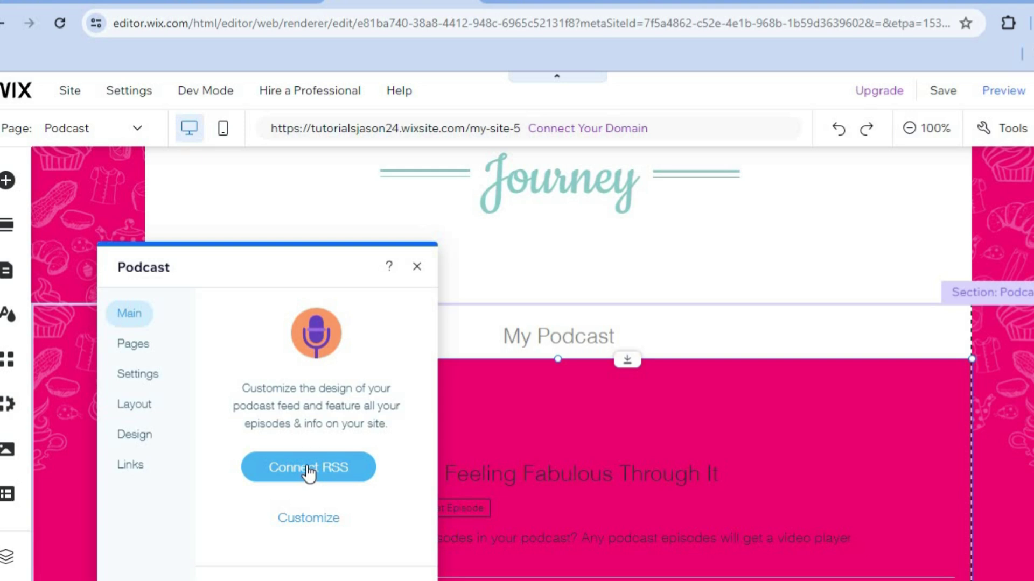
- Go through the podcast's Connect RSS, Layout and Design options, ending on its Links tab
{"action": "left_click", "coordinate": [309, 472]}
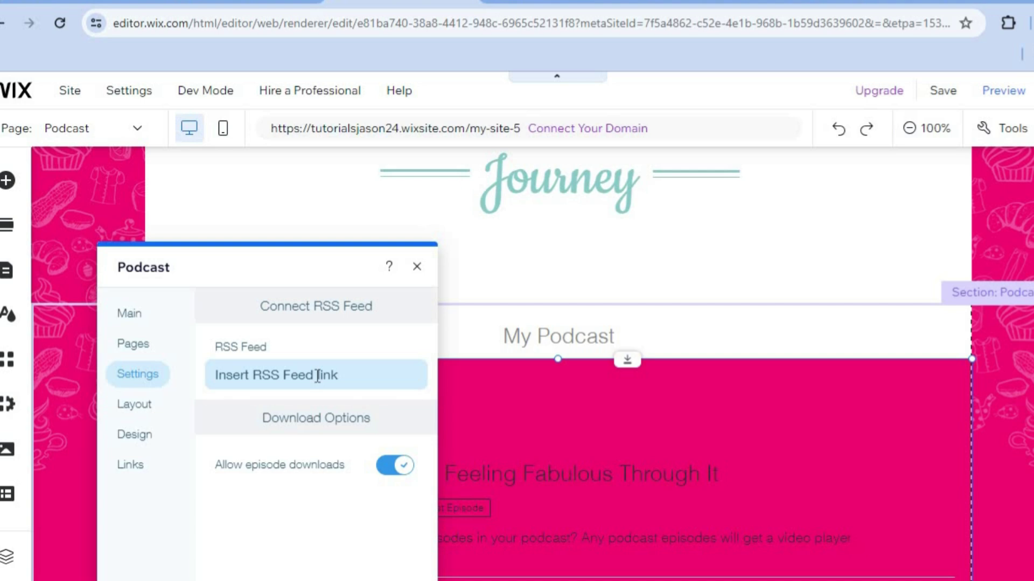
{"action": "left_click", "coordinate": [145, 410]}
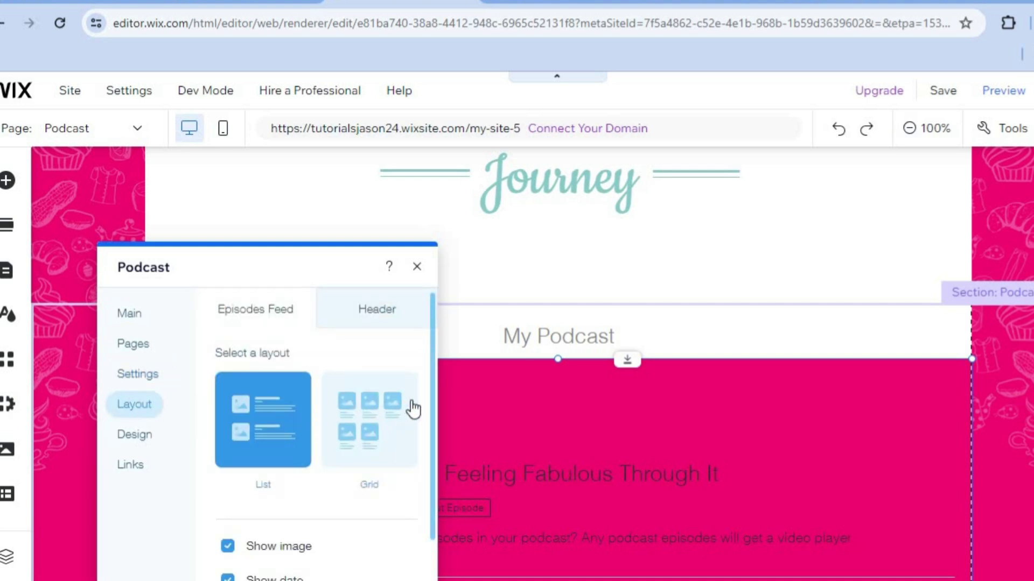
{"action": "left_click", "coordinate": [148, 438]}
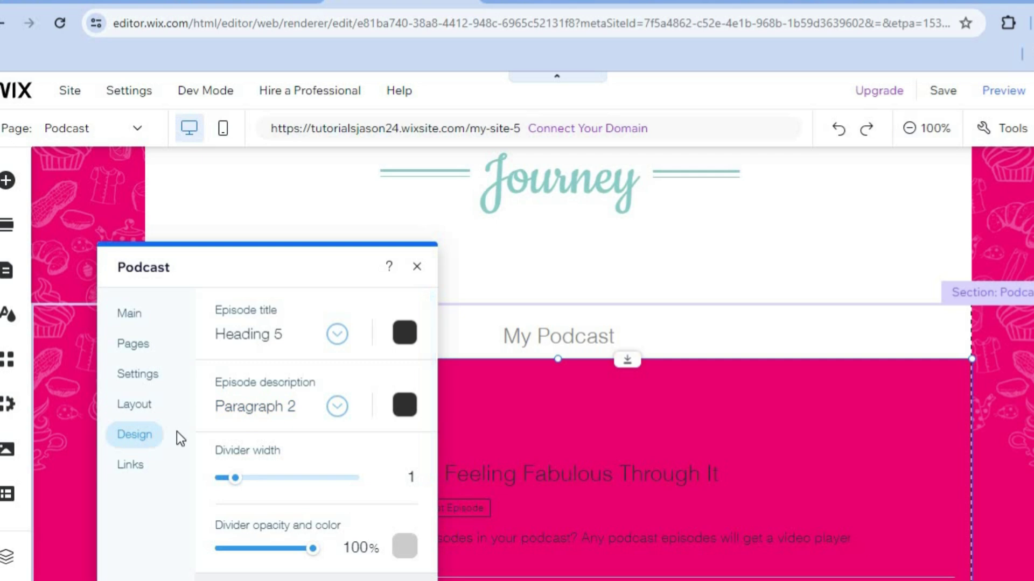
{"action": "left_click", "coordinate": [131, 466]}
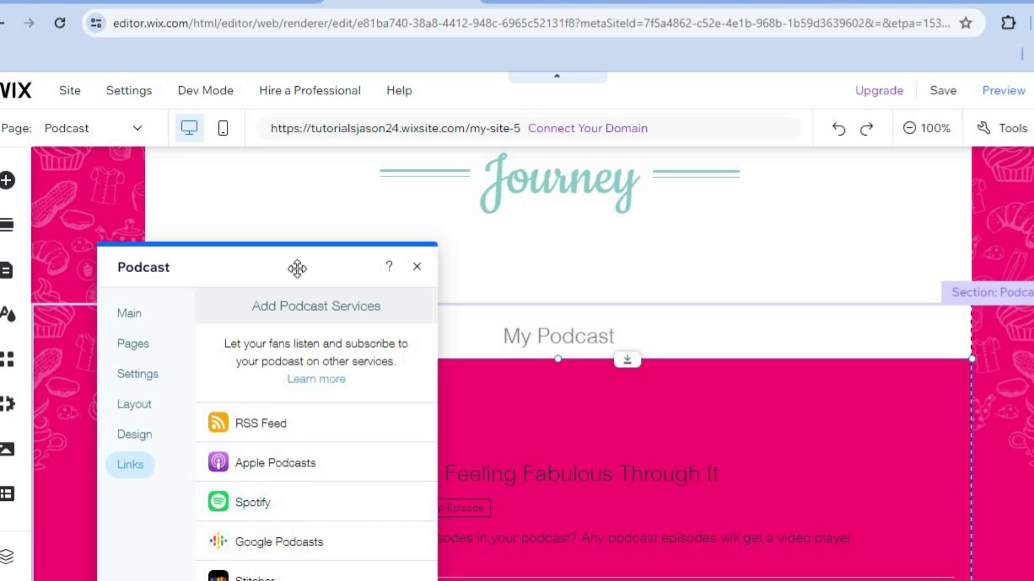
- Move the podcast settings panel higher and close it to reveal the My Podcast episode feed
{"action": "left_click_drag", "start_coordinate": [297, 268], "coordinate": [302, 174]}
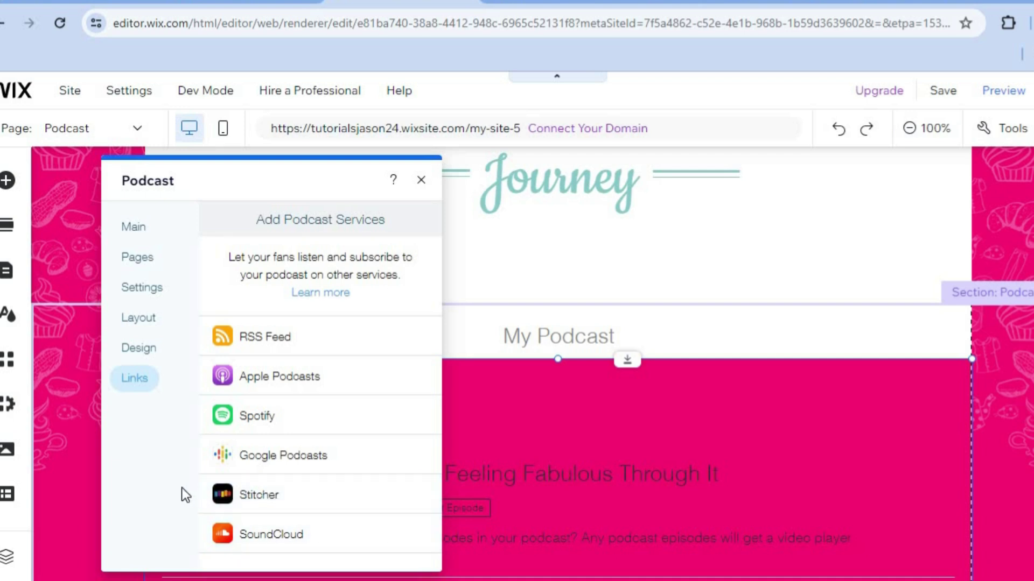
{"action": "left_click", "coordinate": [422, 182]}
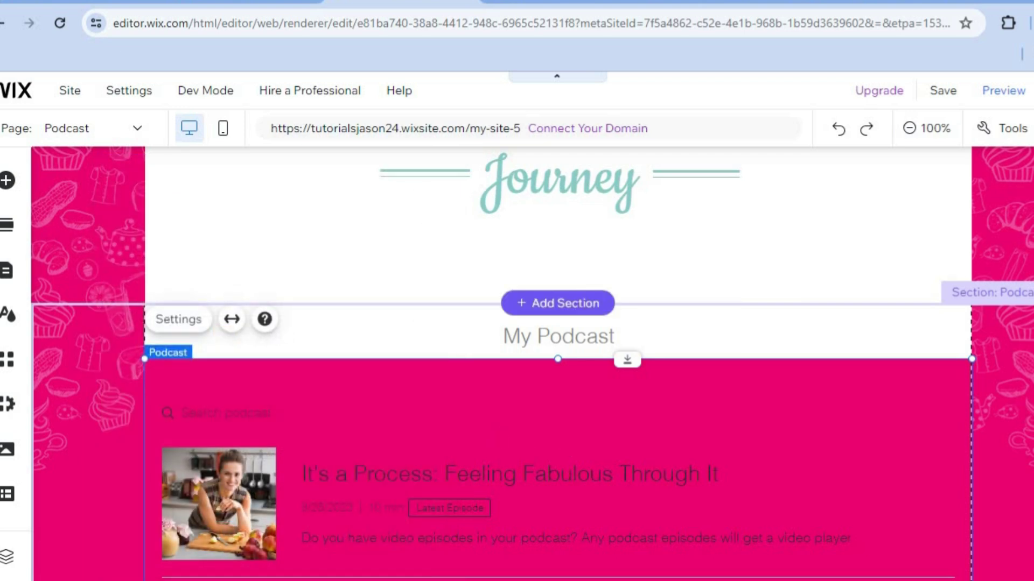
- Check the My Podcast feed and its settings, then preview the Podcast page with the feed selected
{"action": "scroll", "coordinate": [484, 291], "scroll_direction": "down", "scroll_amount": 3}
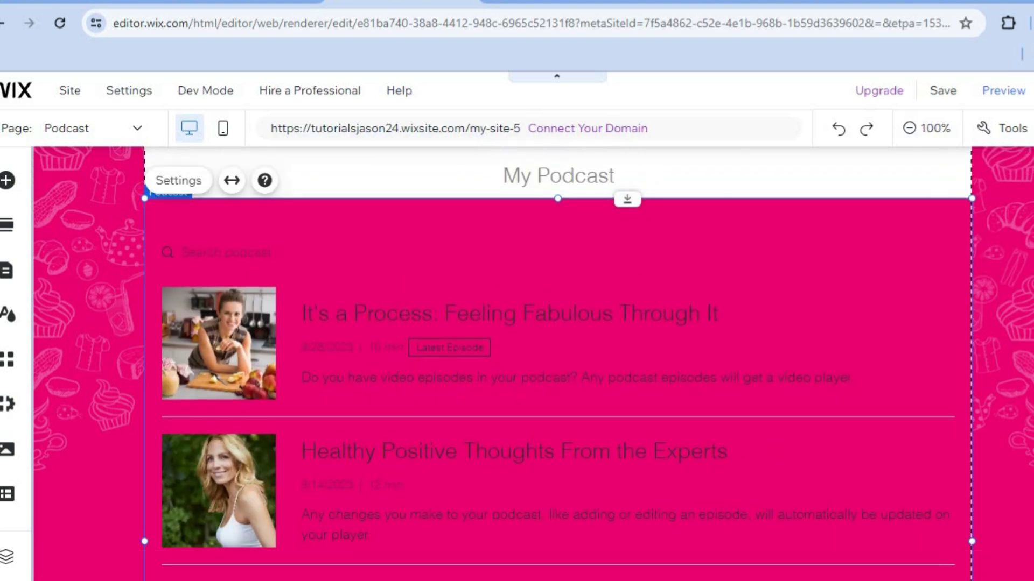
{"action": "scroll", "coordinate": [447, 369], "scroll_direction": "up", "scroll_amount": 2}
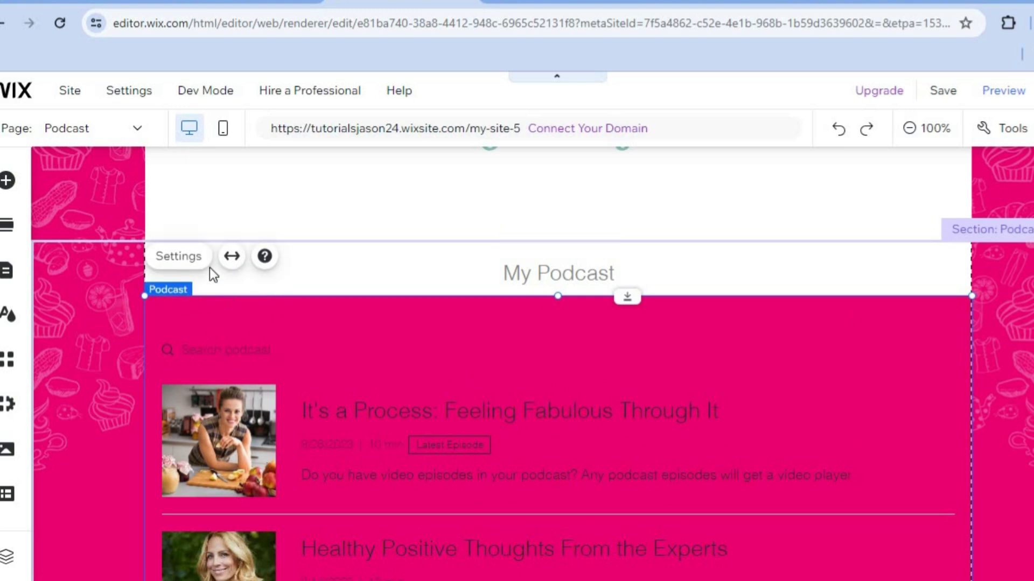
{"action": "left_click", "coordinate": [180, 257]}
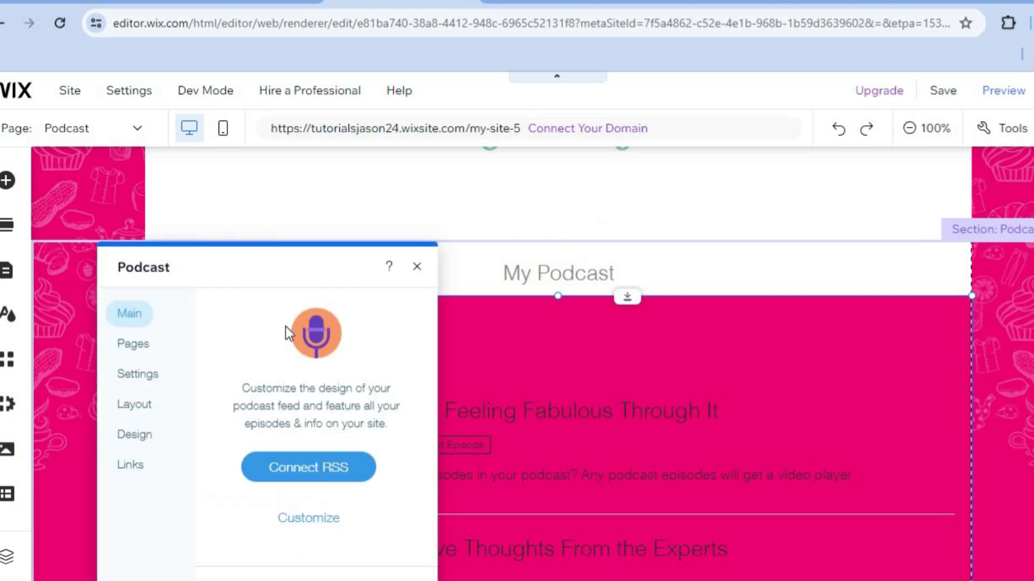
{"action": "left_click", "coordinate": [418, 266]}
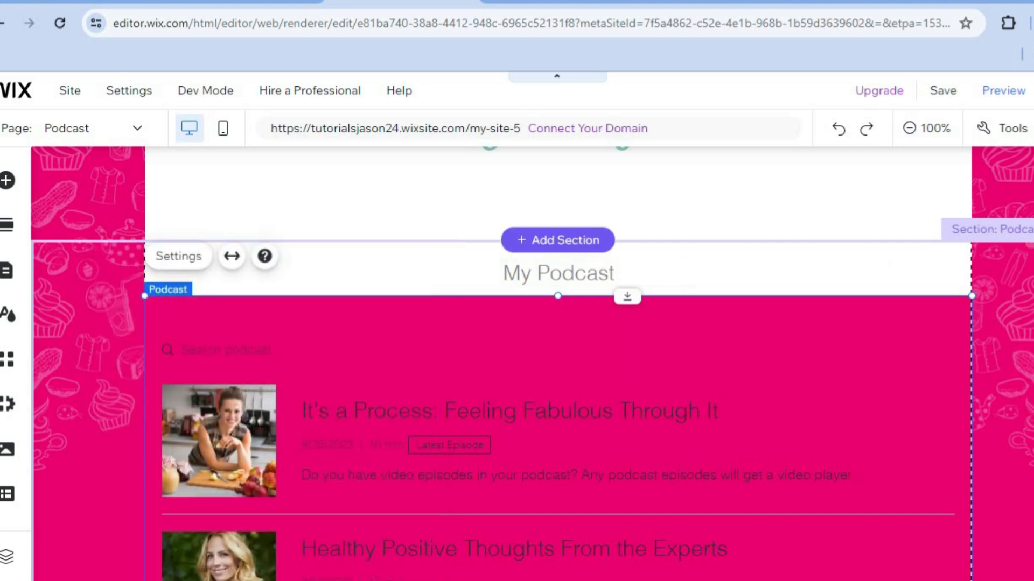
{"action": "left_click", "coordinate": [557, 350]}
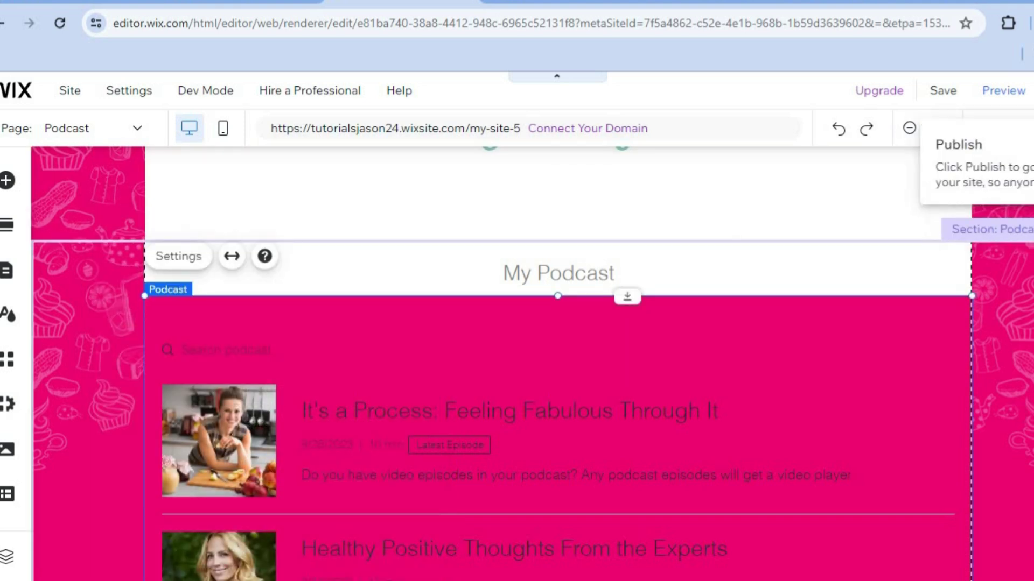
{"action": "left_click", "coordinate": [1004, 91]}
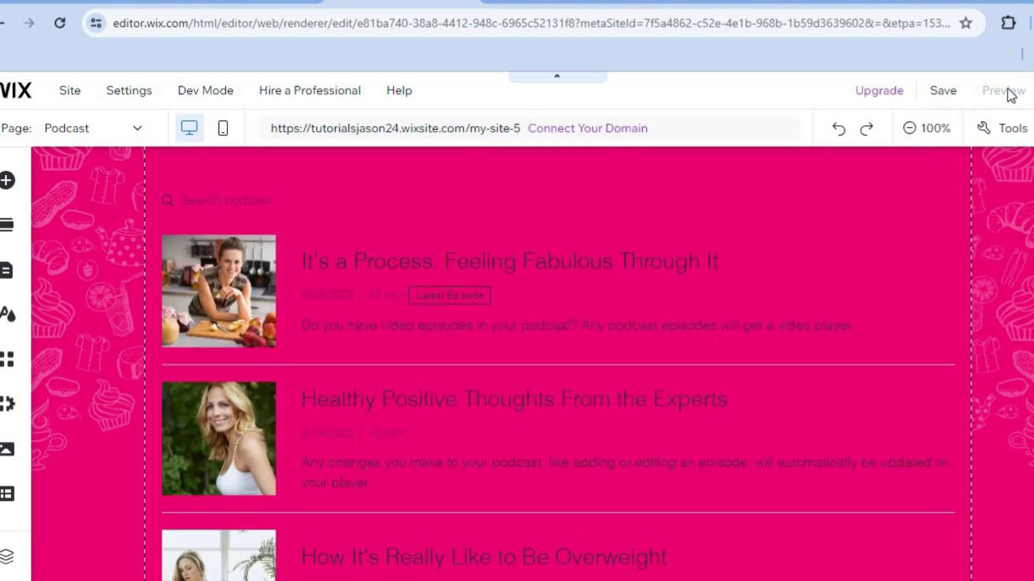